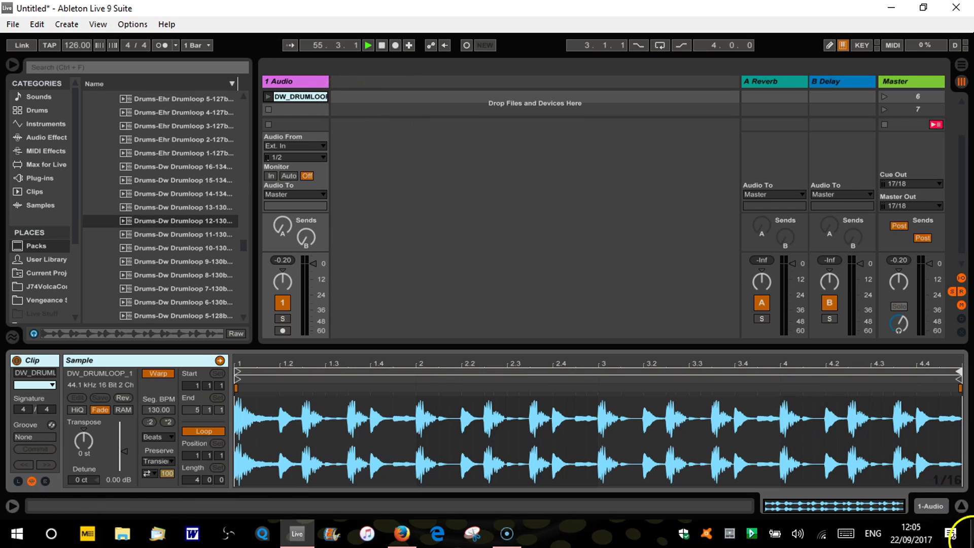
# Delete the DD_Drum_122 clip and move the DW_DRUMLOOP clip to the first slot of the audio track.
pyautogui.click(961, 506)
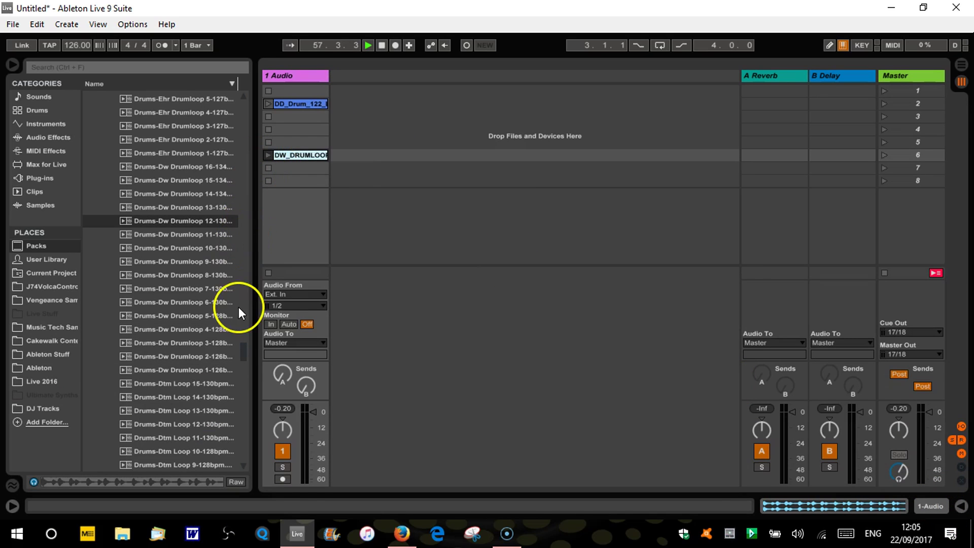
pyautogui.click(241, 350)
pyautogui.click(310, 104)
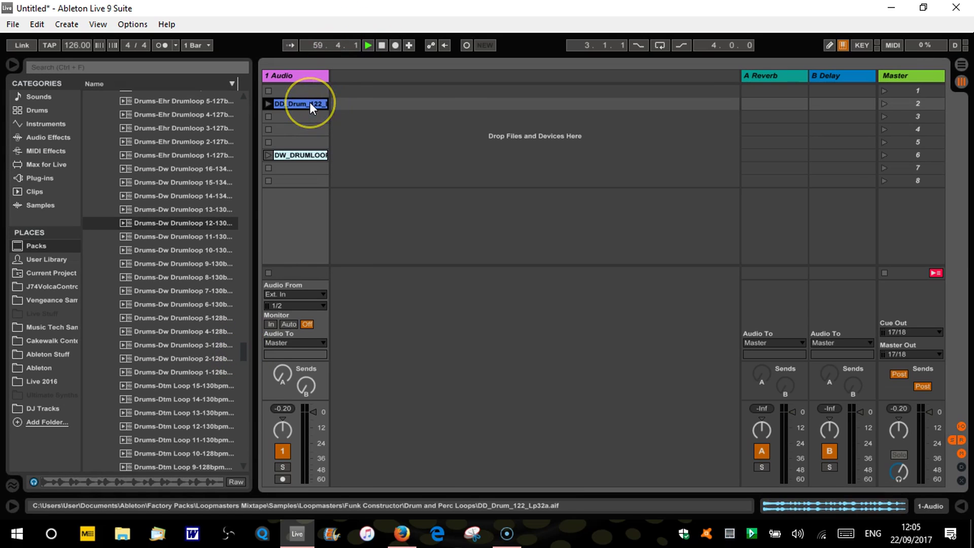
pyautogui.press('Delete')
pyautogui.moveTo(301, 154); pyautogui.dragTo(305, 87)
# Collapse the Drums Uptempo folder in the Packs browser.
pyautogui.moveTo(242, 345); pyautogui.dragTo(248, 126)
pyautogui.click(107, 254)
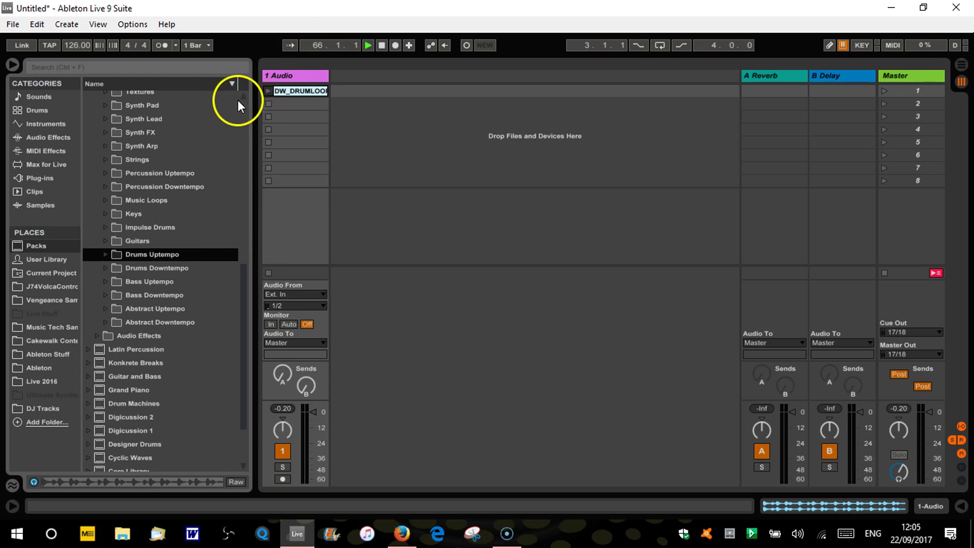
pyautogui.scroll(1, 246, 97)
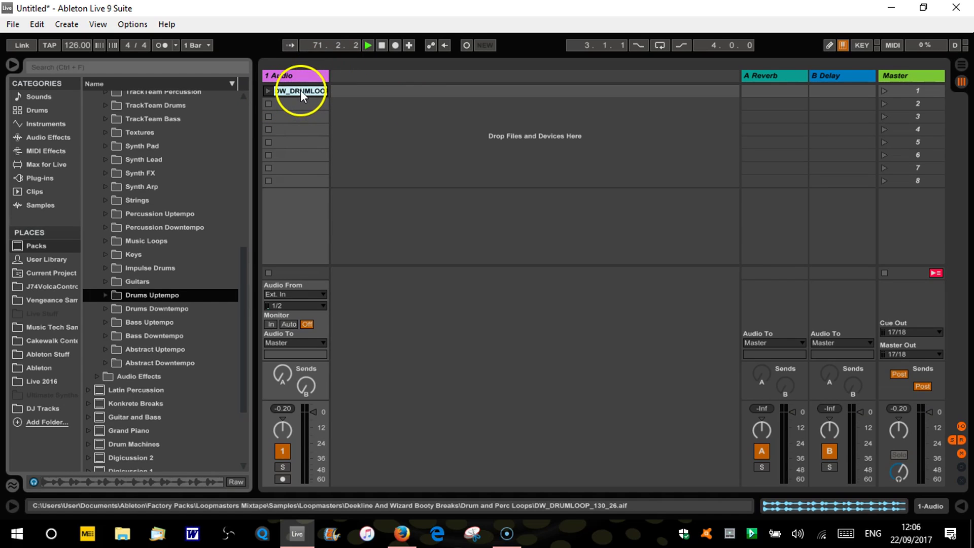
# Open the DW_DRUMLOOP clip's sample view, launch the clip to hear it and stop it.
pyautogui.doubleClick(300, 90)
pyautogui.click(267, 95)
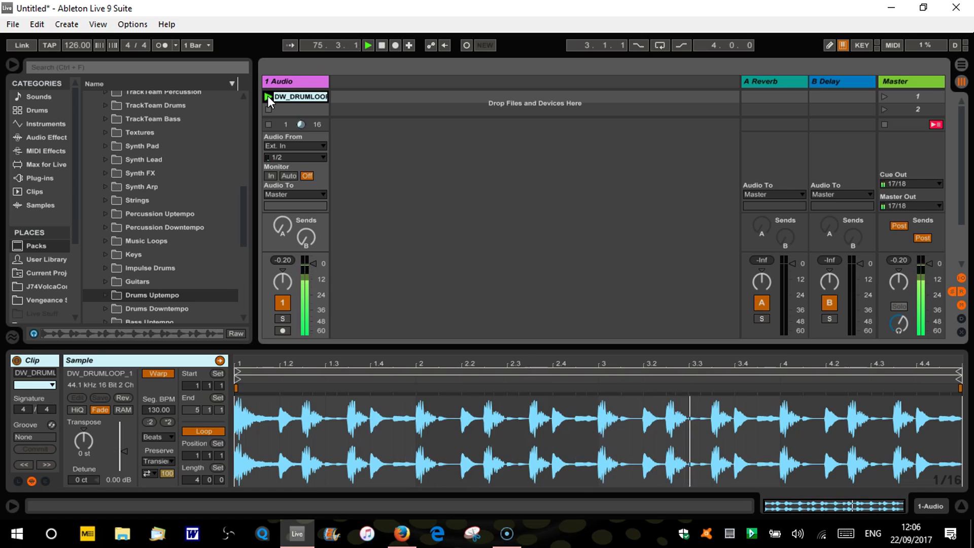
pyautogui.click(268, 109)
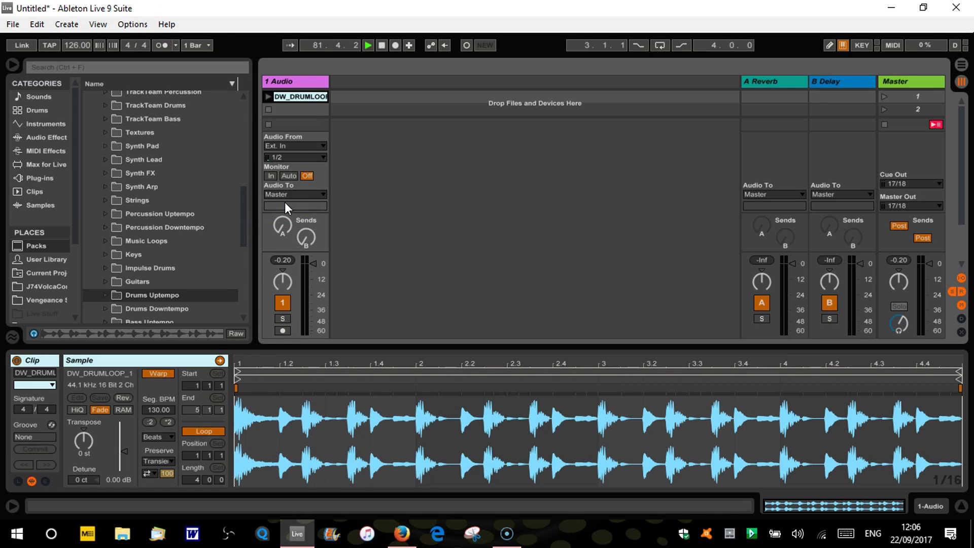
# Turn off the clip's warping and play it against the metronome while raising the project tempo to 158 BPM.
pyautogui.click(157, 373)
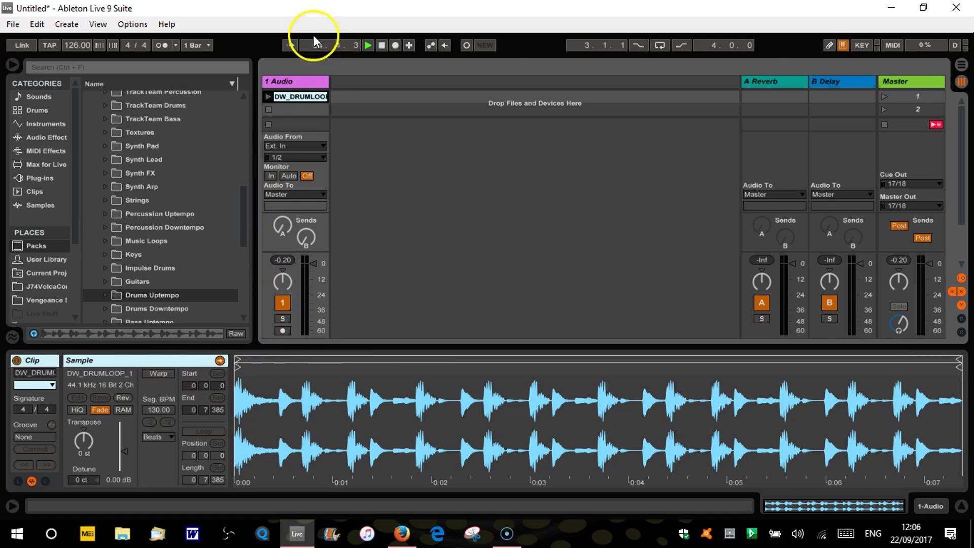
pyautogui.click(161, 46)
pyautogui.click(266, 94)
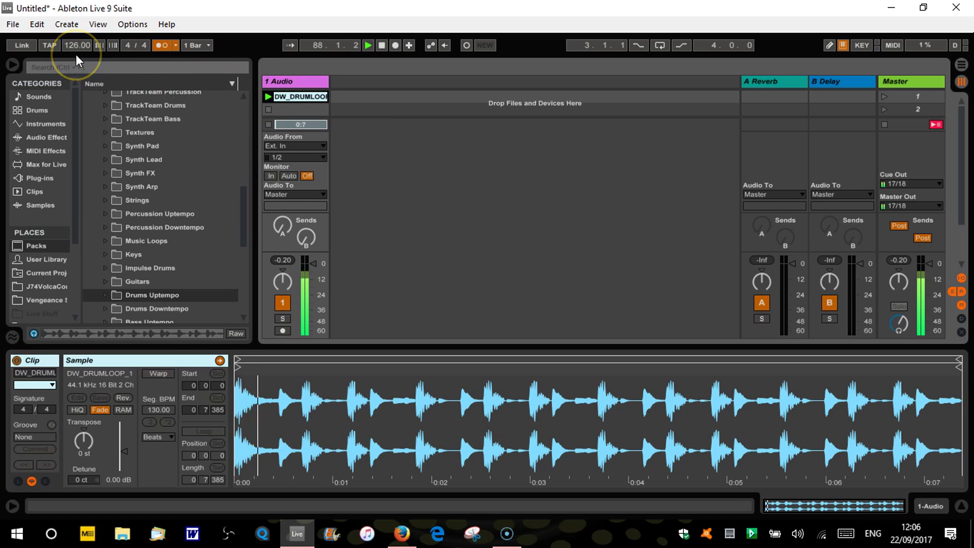
pyautogui.moveTo(79, 44)
pyautogui.mouseDown()
pyautogui.moveTo(79, 71)
pyautogui.moveTo(78, 28)
pyautogui.mouseUp()
pyautogui.press('space')
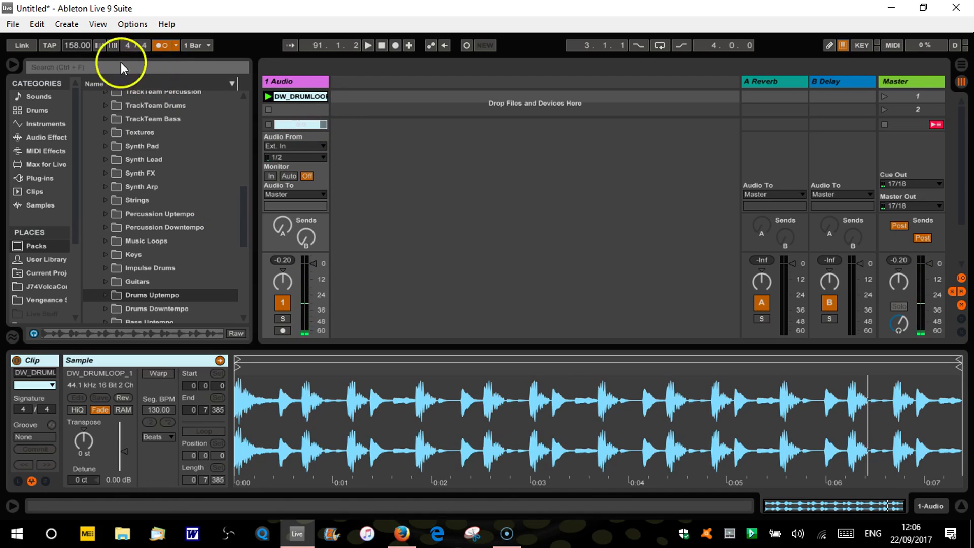
# Lower the tempo to 120 BPM, re-enable warping and play the clip while raising the tempo to 145 BPM.
pyautogui.moveTo(79, 45); pyautogui.dragTo(79, 57)
pyautogui.click(158, 372)
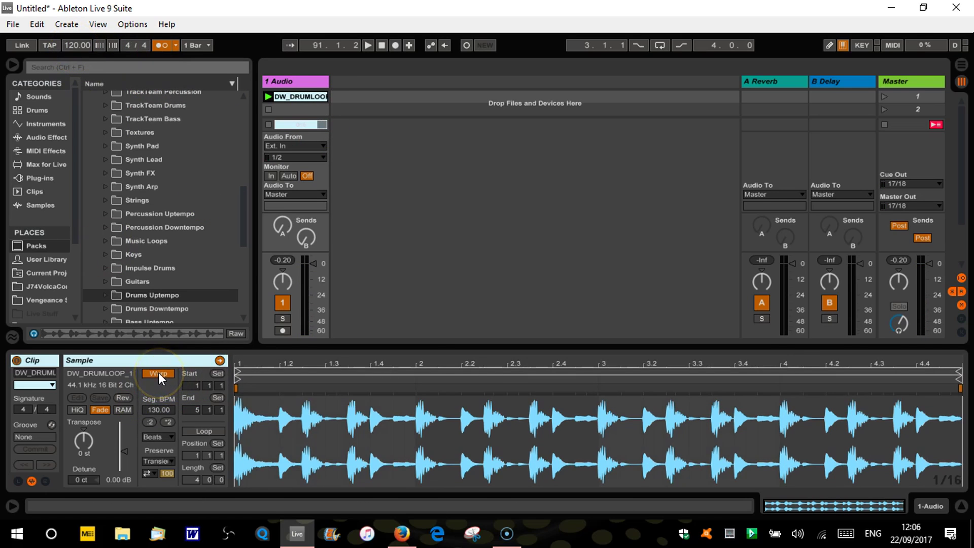
pyautogui.click(268, 97)
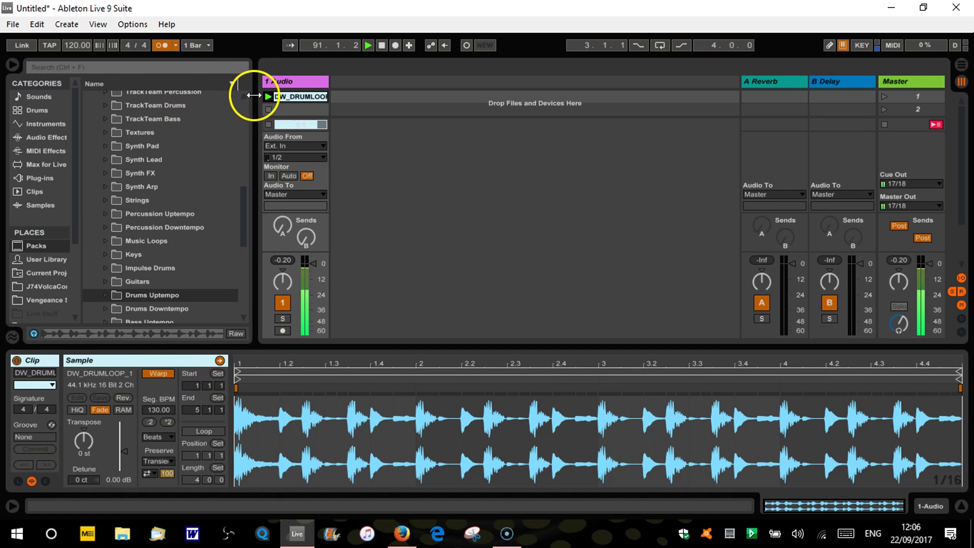
pyautogui.moveTo(81, 47); pyautogui.dragTo(80, 48)
pyautogui.press('space')
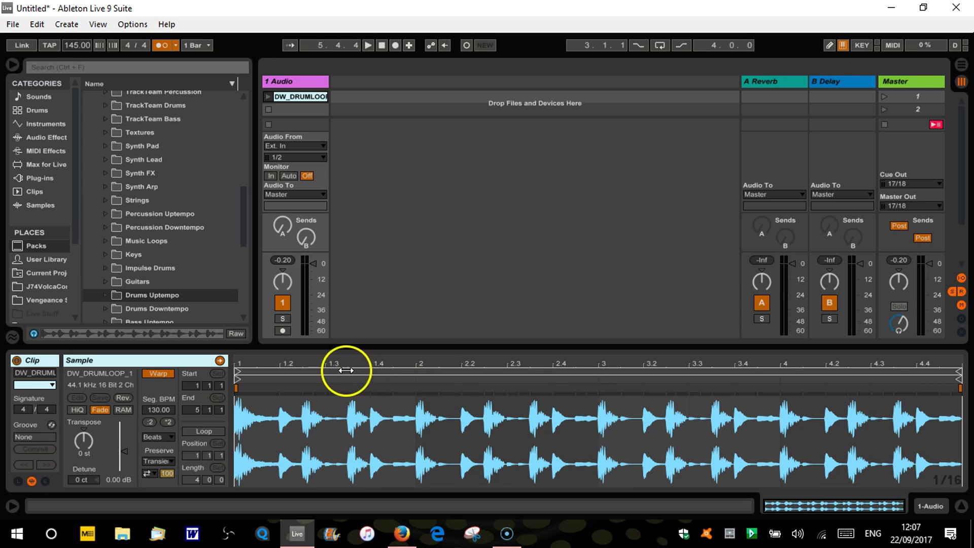
# Examine how the drum hits and transients line up with the beat grid at the clip's start and around bar 2.
pyautogui.moveTo(337, 360); pyautogui.dragTo(539, 363)
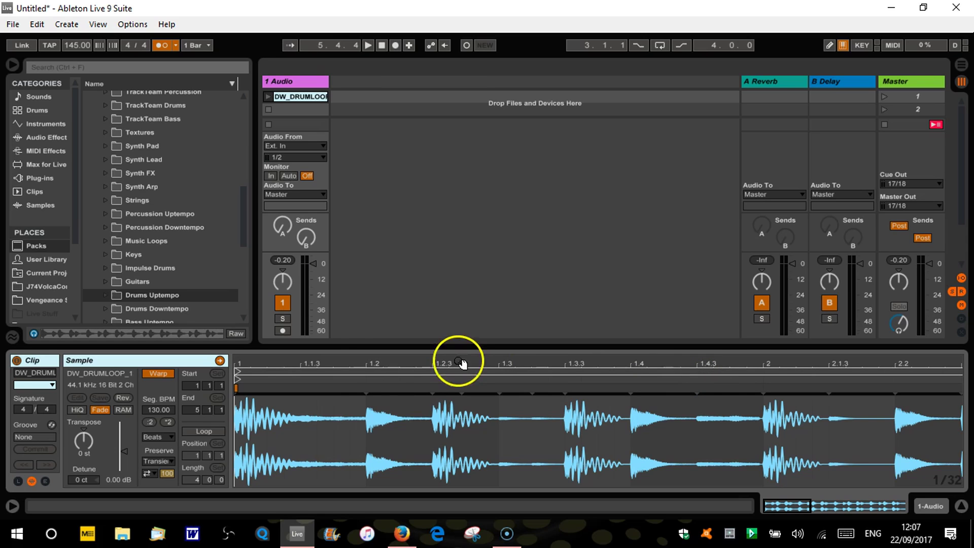
pyautogui.click(347, 362)
pyautogui.moveTo(347, 362)
pyautogui.mouseDown()
pyautogui.moveTo(434, 363)
pyautogui.moveTo(254, 363)
pyautogui.moveTo(263, 359)
pyautogui.moveTo(274, 361)
pyautogui.moveTo(231, 369)
pyautogui.mouseUp()
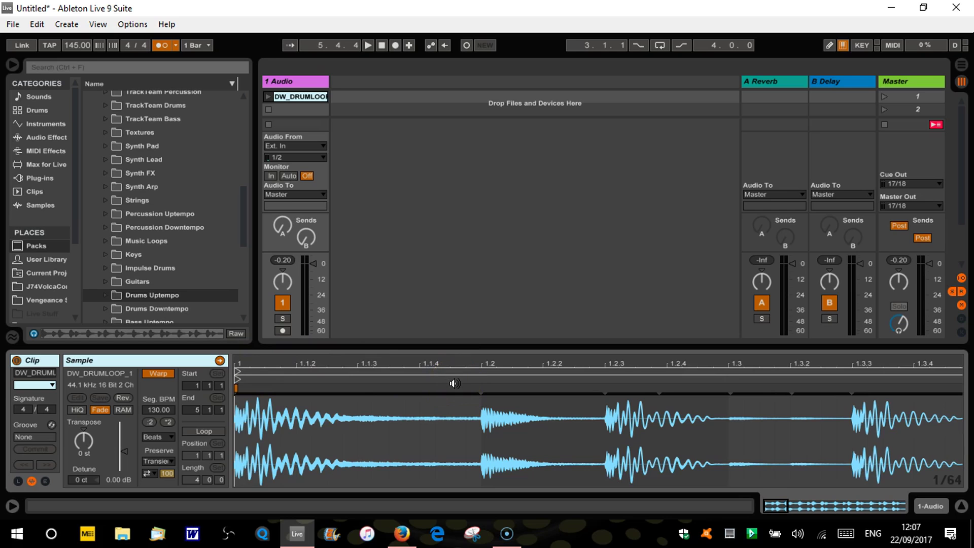
pyautogui.moveTo(454, 383)
pyautogui.mouseDown()
pyautogui.moveTo(452, 364)
pyautogui.moveTo(275, 365)
pyautogui.mouseUp()
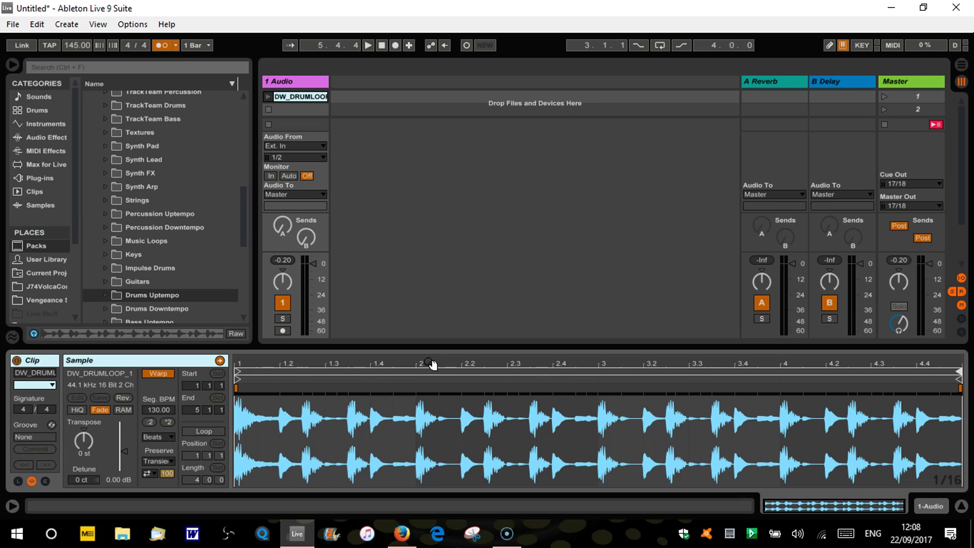
pyautogui.click(415, 398)
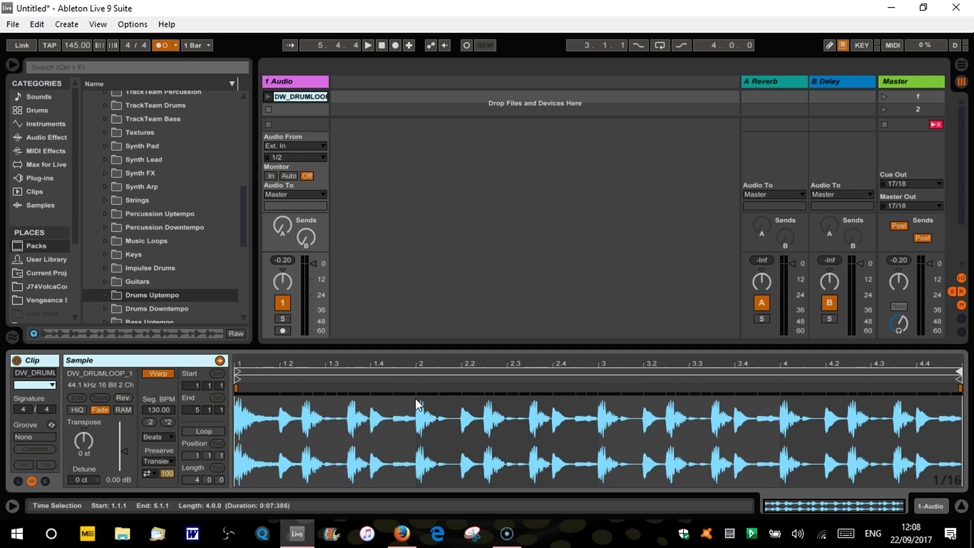
pyautogui.click(326, 420)
pyautogui.moveTo(419, 392)
pyautogui.click(424, 400)
pyautogui.moveTo(415, 362); pyautogui.dragTo(415, 362)
pyautogui.click(436, 401)
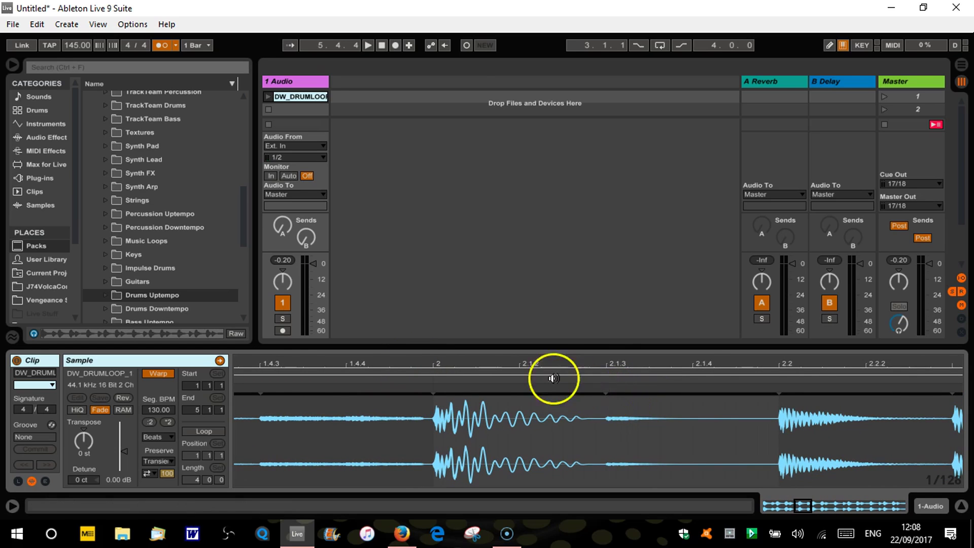
pyautogui.moveTo(503, 366); pyautogui.dragTo(501, 367)
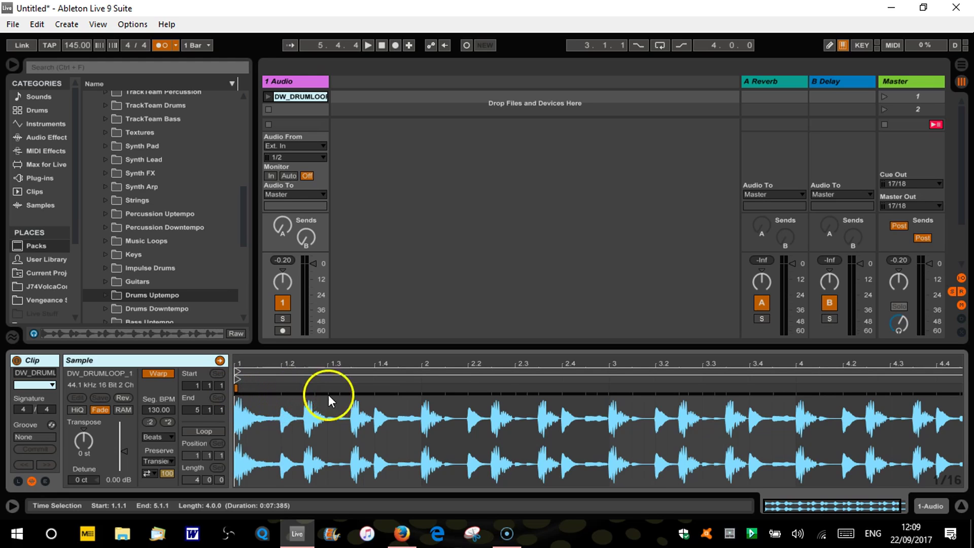
# Try to stretch the loop by moving a warp marker from beat 1.4 to about 2.3.4.
pyautogui.click(374, 391)
pyautogui.moveTo(373, 391); pyautogui.dragTo(550, 399)
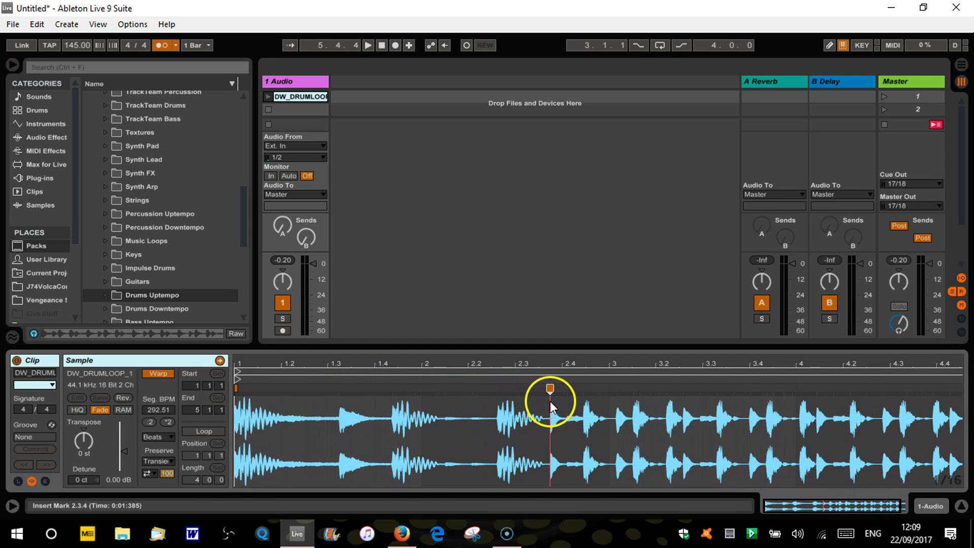
pyautogui.doubleClick(235, 386)
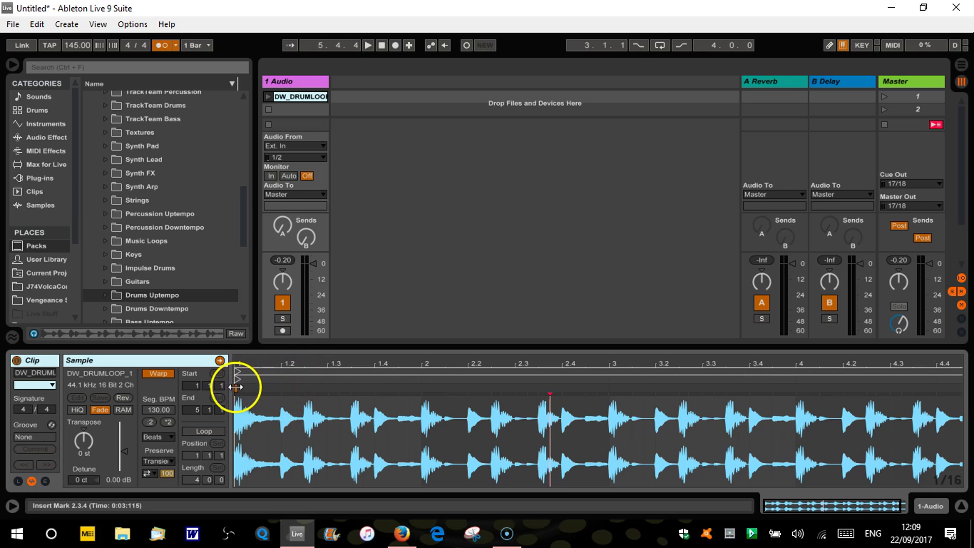
# Try a segment tempo of 131 BPM on the clip's first warp marker and restore it to 130 BPM.
pyautogui.click(236, 388)
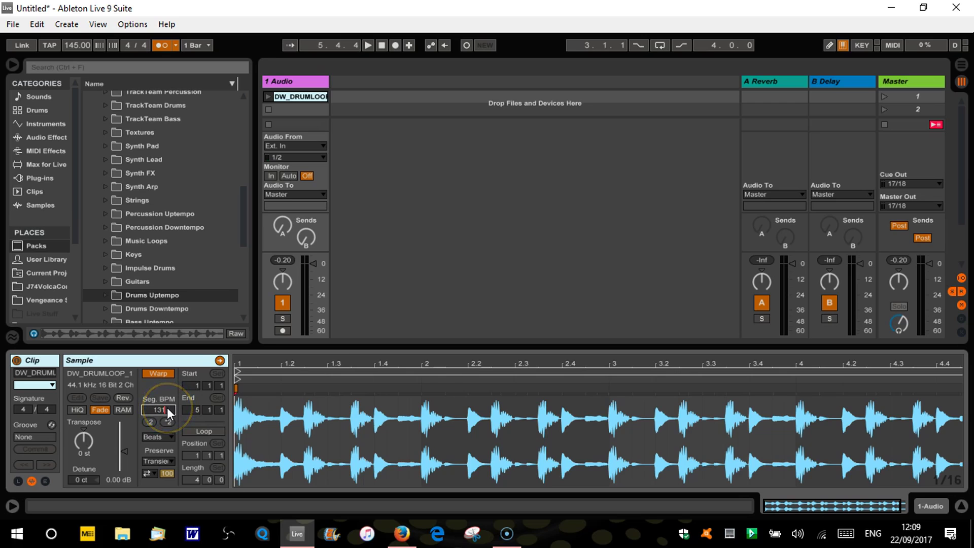
pyautogui.scroll(1, 166, 407)
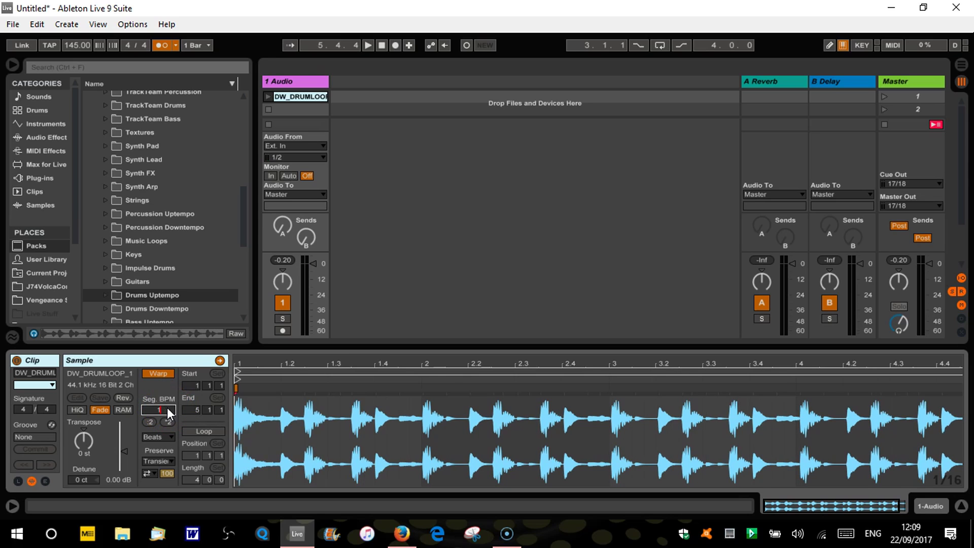
pyautogui.press('Return')
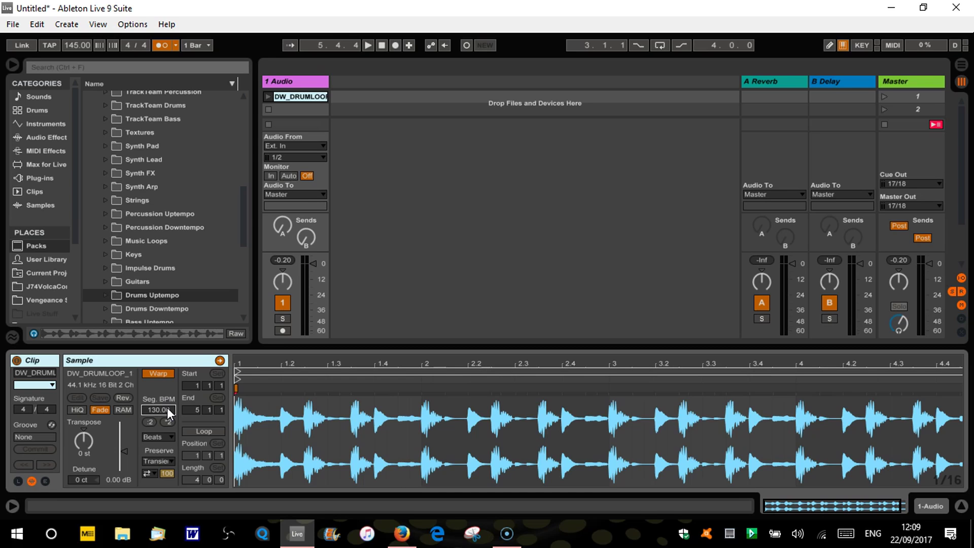
pyautogui.click(146, 410)
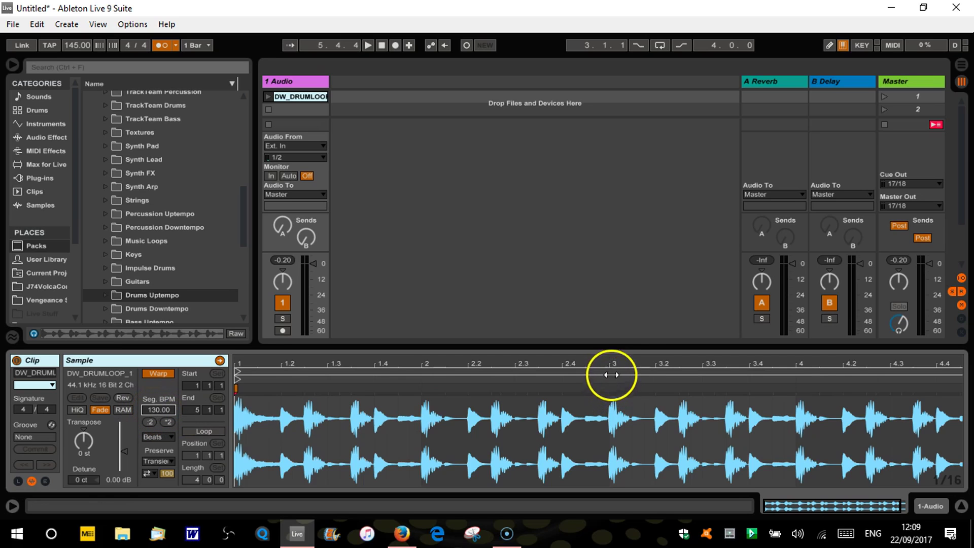
# Try to shift the audio just after bar 2 with a warp marker at 2.1.2 and undo the change.
pyautogui.click(613, 365)
pyautogui.click(151, 408)
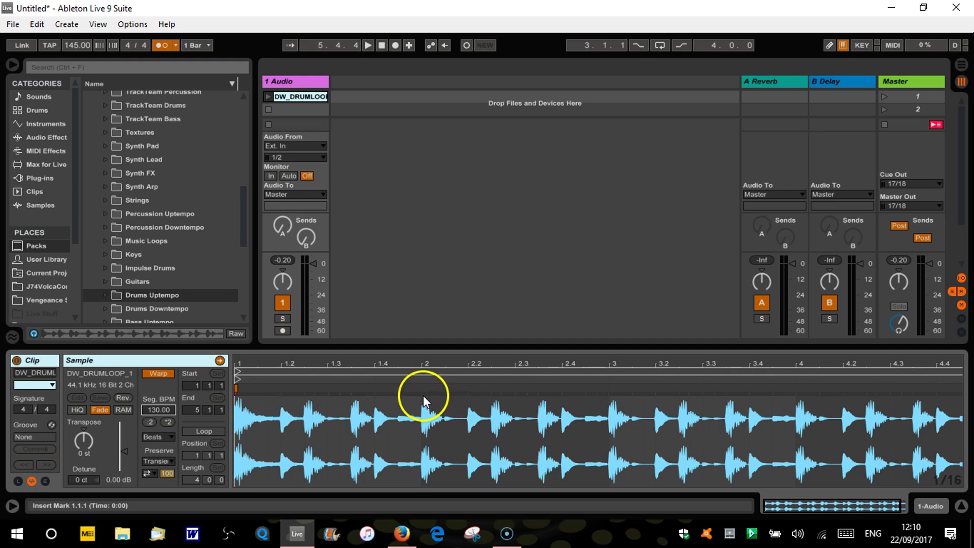
pyautogui.moveTo(442, 392)
pyautogui.mouseDown()
pyautogui.moveTo(512, 387)
pyautogui.moveTo(474, 406)
pyautogui.moveTo(434, 400)
pyautogui.moveTo(481, 409)
pyautogui.moveTo(425, 409)
pyautogui.mouseUp()
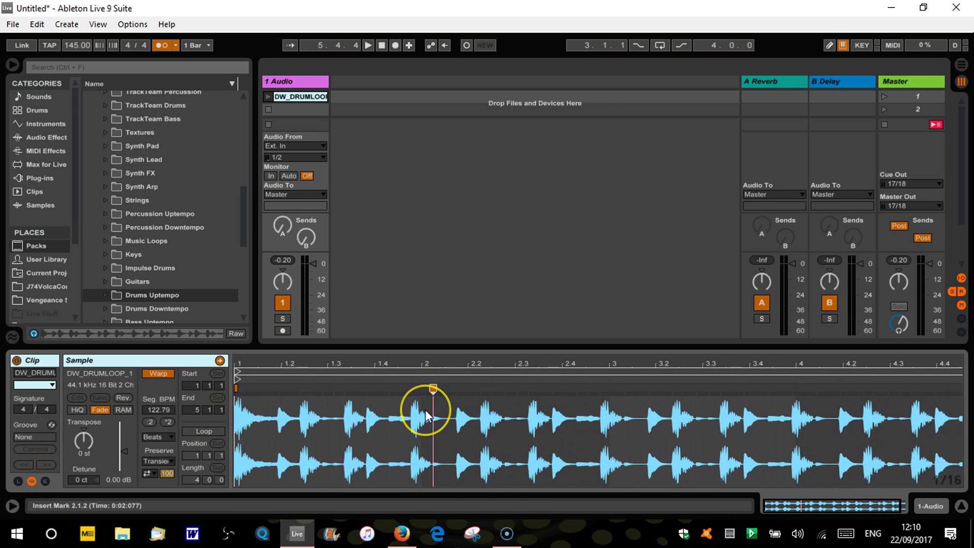
pyautogui.hotkey('ctrl', 'z')
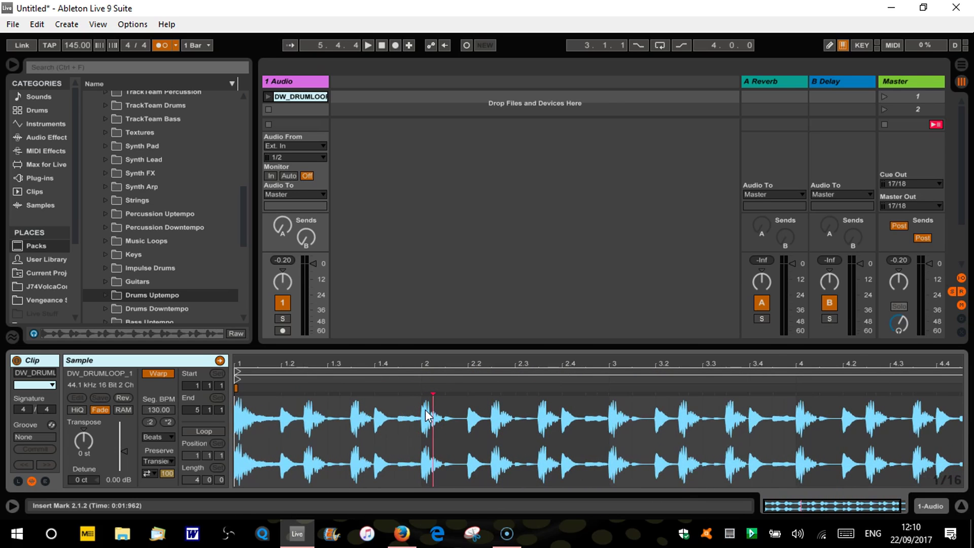
# Play the drum loop, switch the metronome off and set the project tempo to 130 BPM.
pyautogui.press('space')
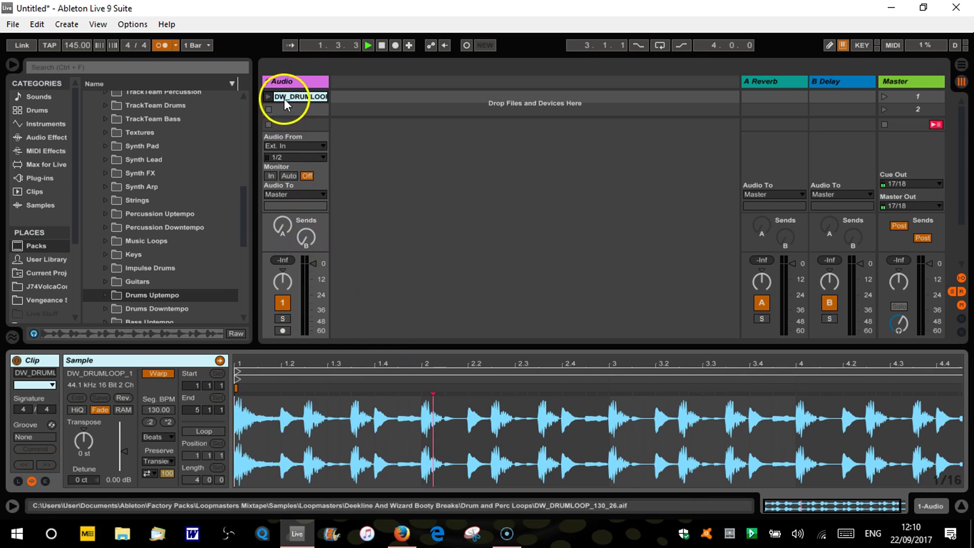
pyautogui.click(267, 97)
pyautogui.click(162, 44)
pyautogui.write('130')
pyautogui.press('Return')
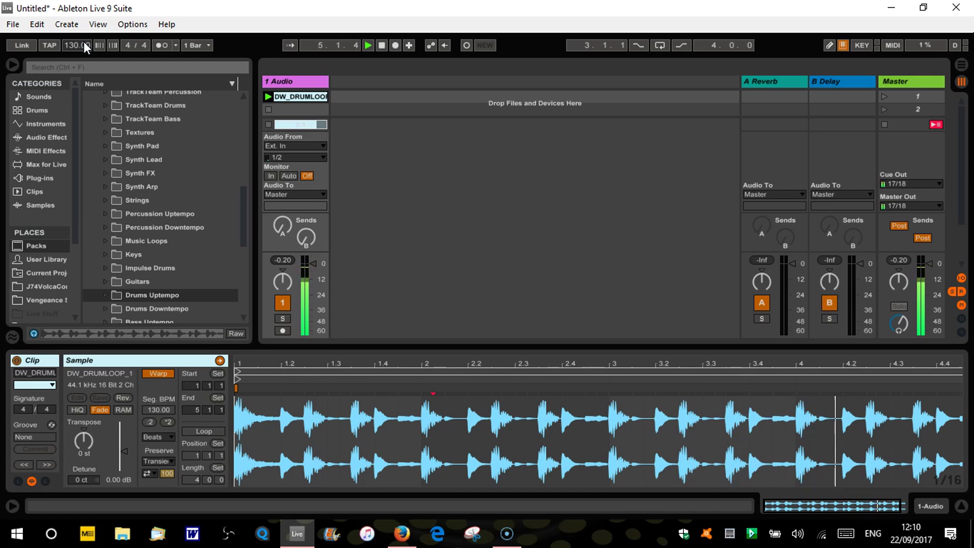
pyautogui.press('space')
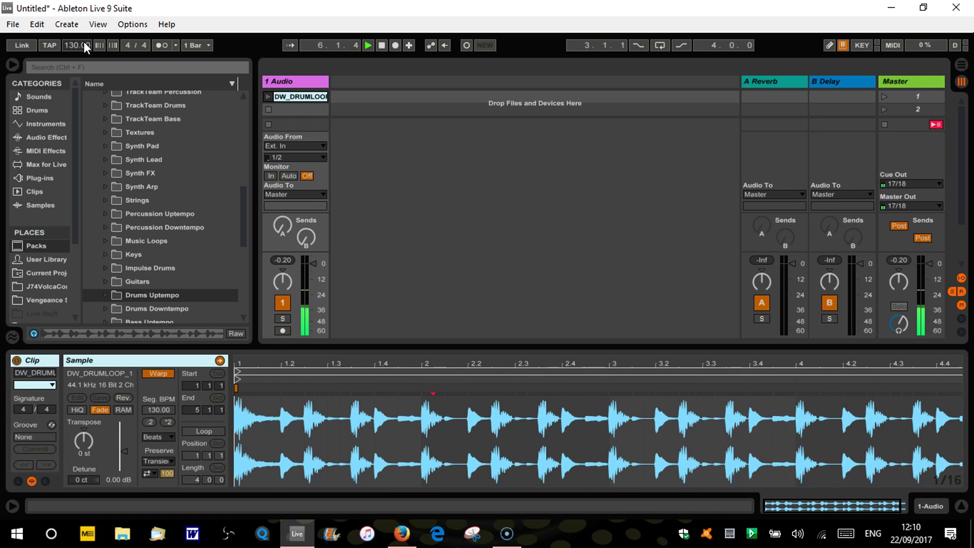
# Enable looping on the drum clip and shorten the loop to end at the start of bar 2.
pyautogui.click(205, 432)
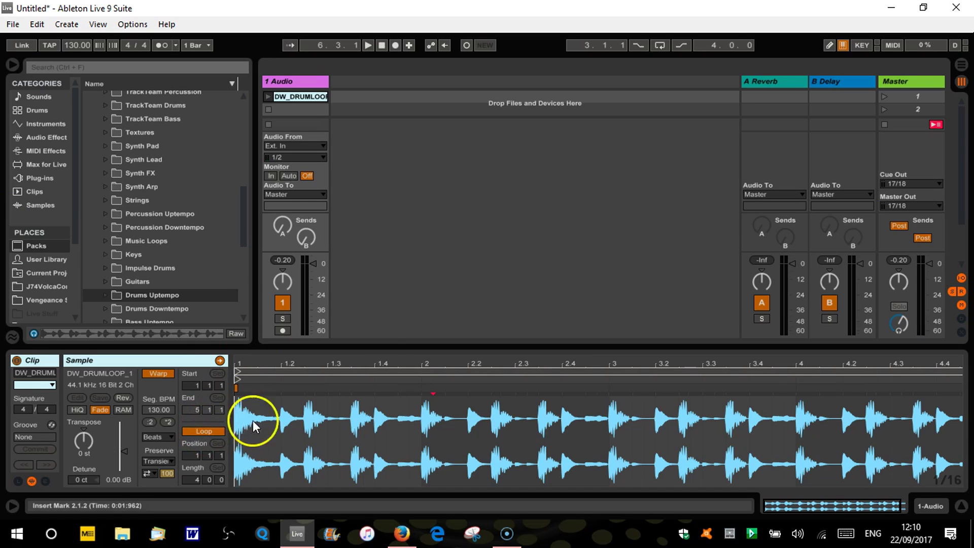
pyautogui.moveTo(363, 382); pyautogui.dragTo(379, 361)
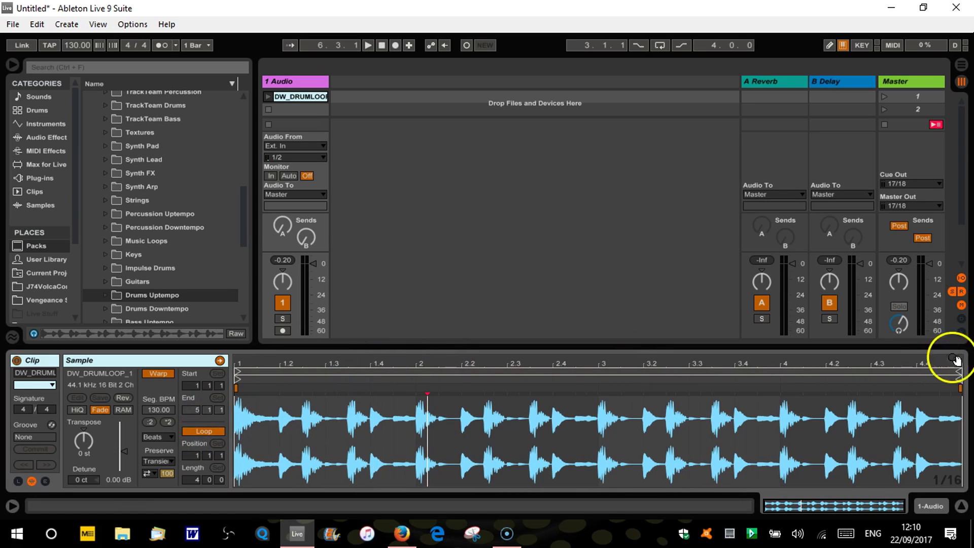
pyautogui.moveTo(959, 373); pyautogui.dragTo(421, 377)
# Launch the one-bar loop to hear it repeat, and stop playback.
pyautogui.press('space')
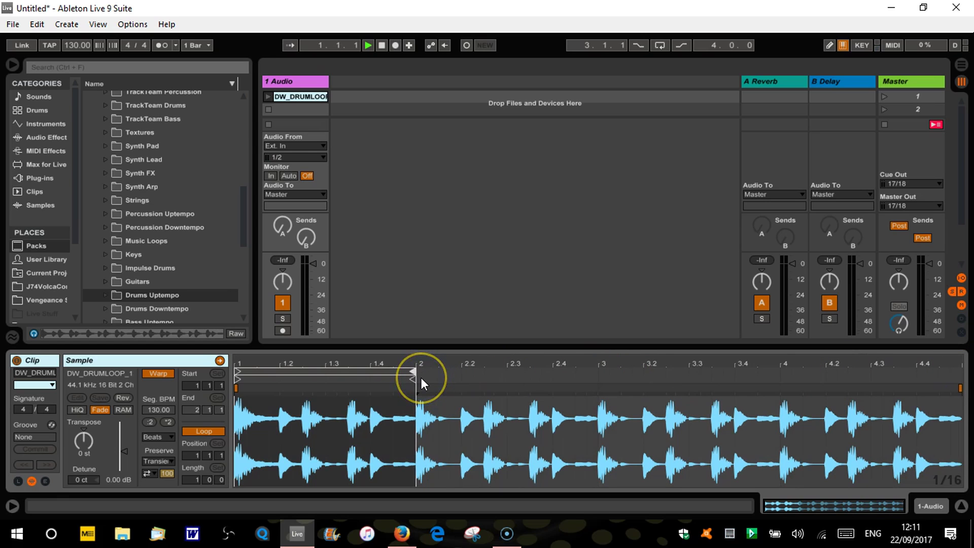
pyautogui.click(270, 97)
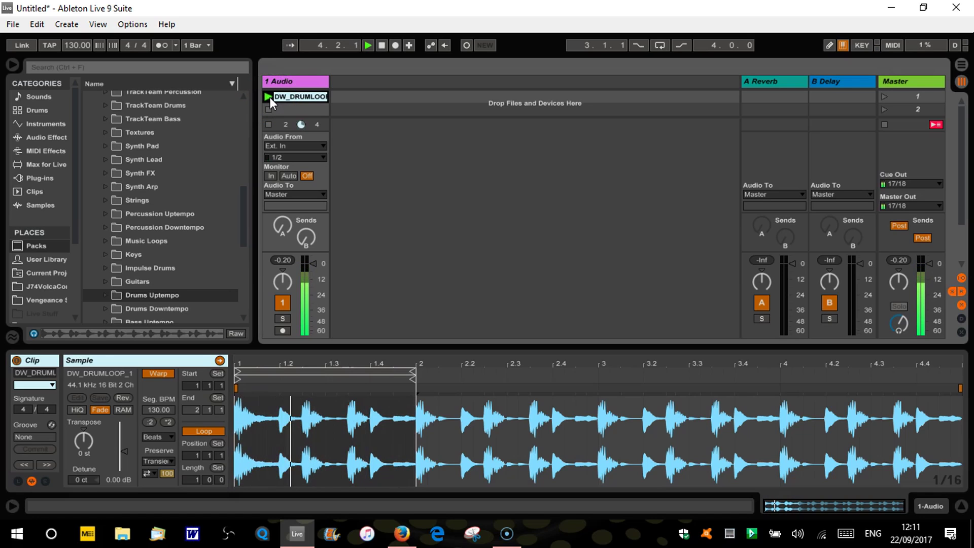
pyautogui.press('space')
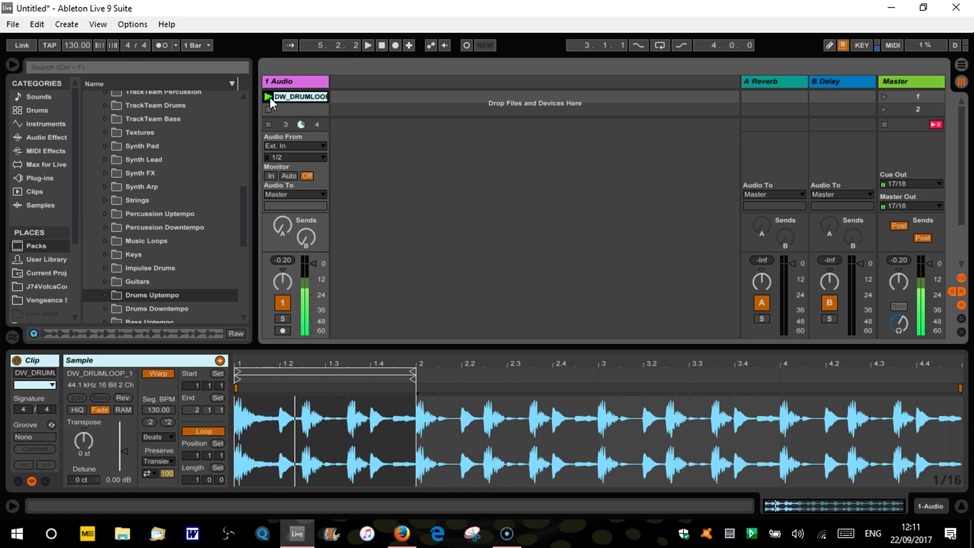
# Undo the loop shortening, try moving the audio at bar 2 to 2.3.1 with a warp marker, and delete the marker.
pyautogui.click(424, 370)
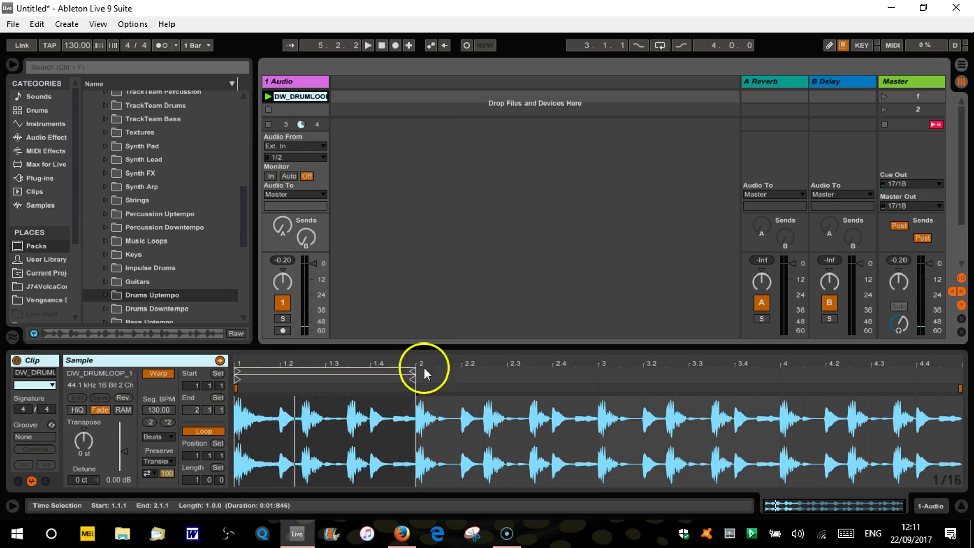
pyautogui.hotkey('ctrl', 'z')
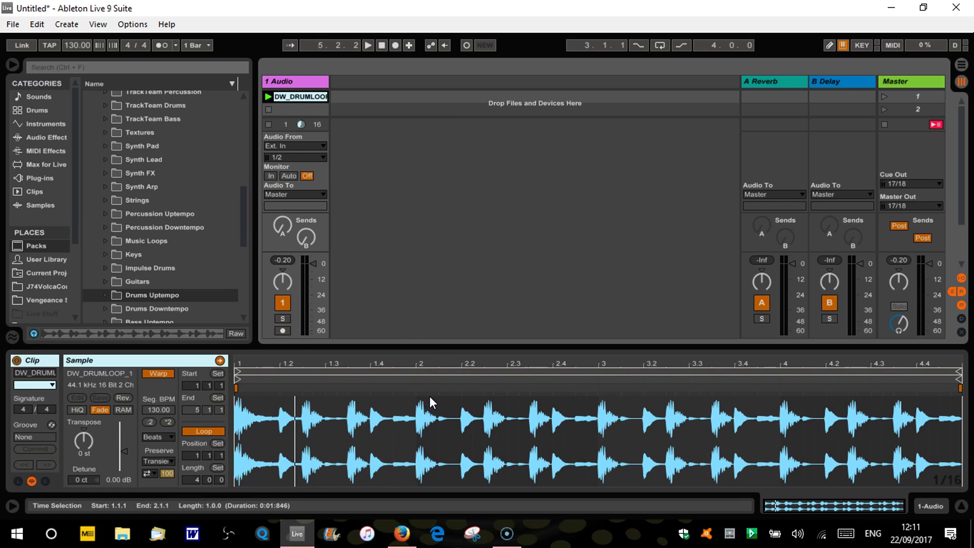
pyautogui.doubleClick(421, 393)
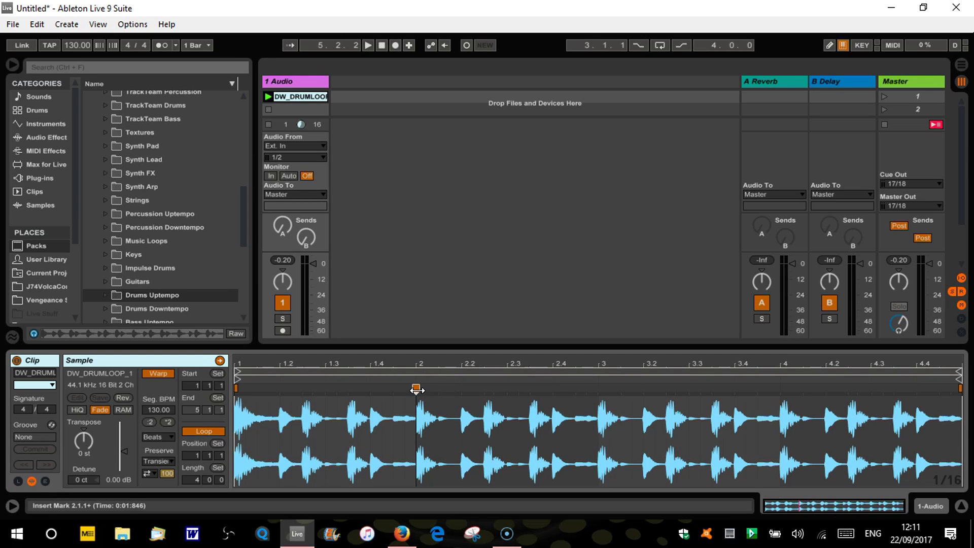
pyautogui.moveTo(419, 390)
pyautogui.mouseDown()
pyautogui.moveTo(501, 397)
pyautogui.moveTo(339, 412)
pyautogui.moveTo(507, 417)
pyautogui.mouseUp()
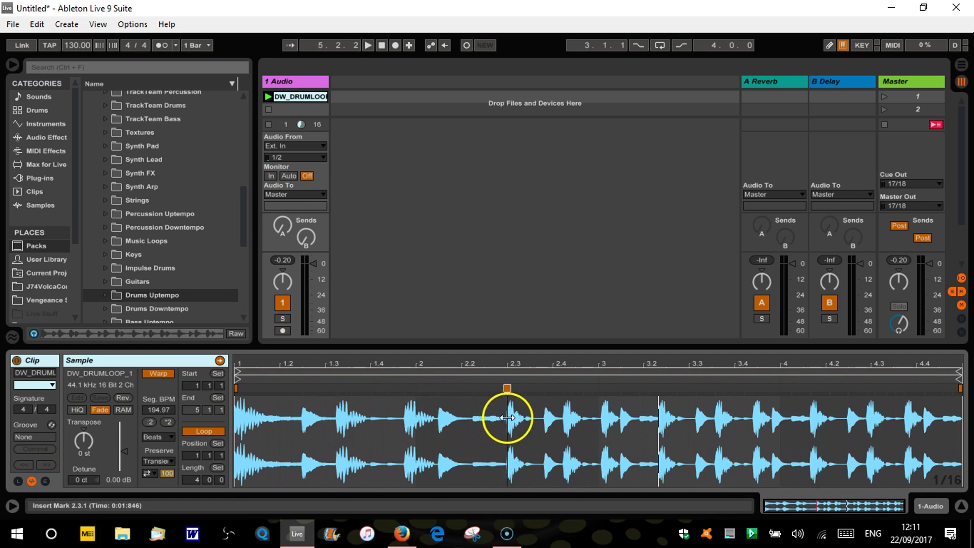
pyautogui.press('Delete')
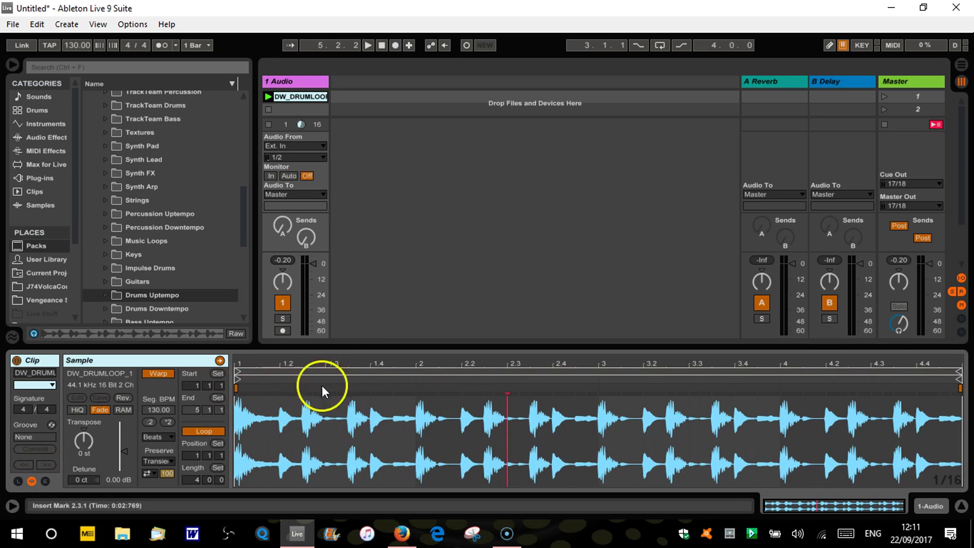
# Try to stretch the beat between 1.3.2 and 2.3.2 with warp markers, undo it, and clear the remaining test markers.
pyautogui.doubleClick(349, 388)
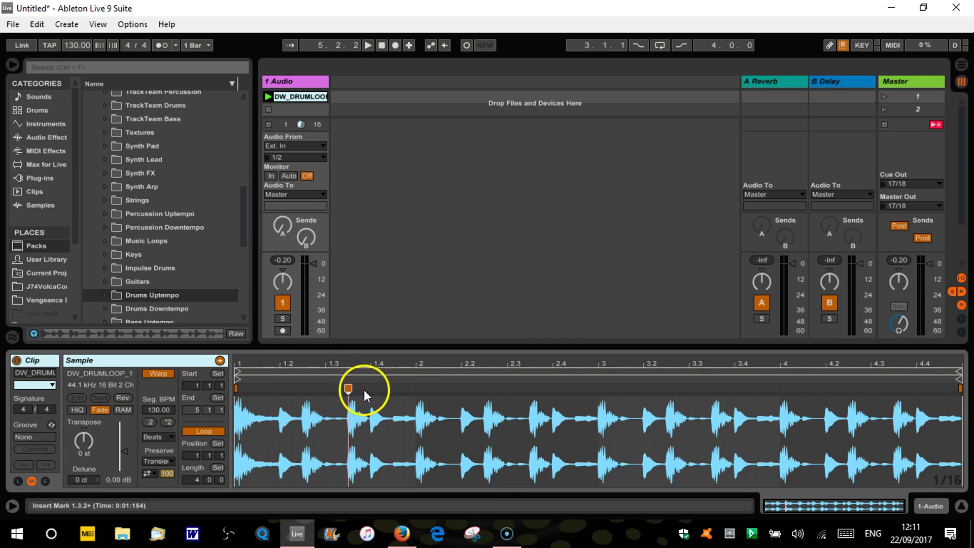
pyautogui.moveTo(371, 390); pyautogui.dragTo(523, 389)
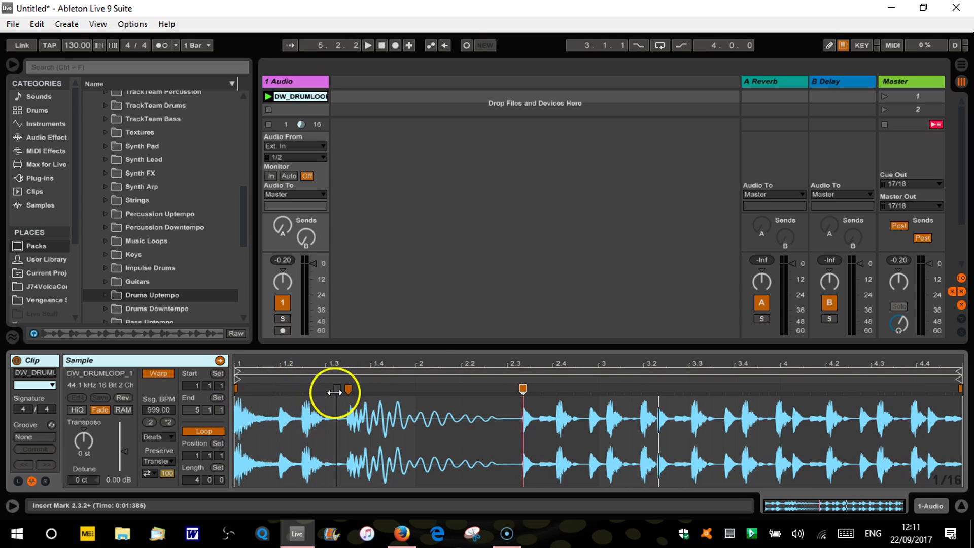
pyautogui.hotkey('ctrl', 'z')
pyautogui.click(348, 388)
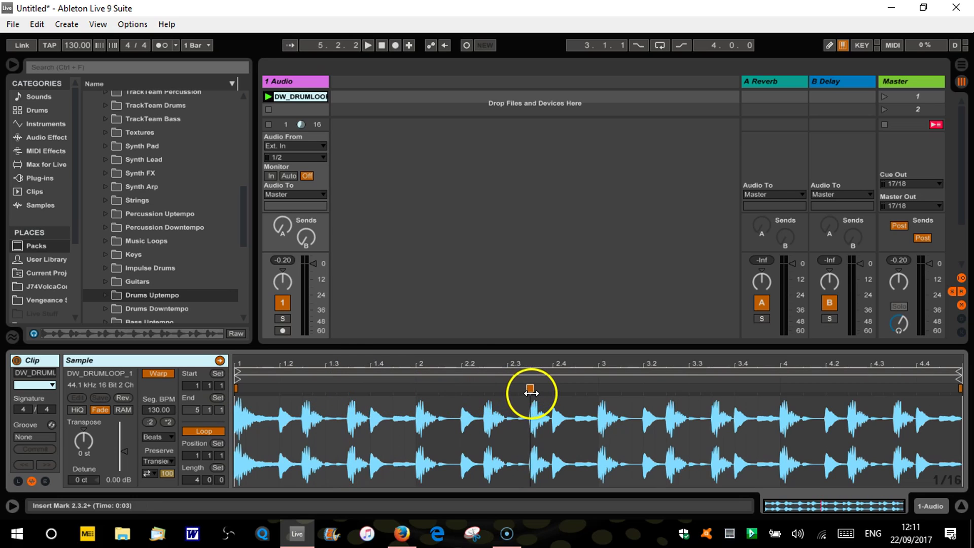
pyautogui.doubleClick(559, 389)
pyautogui.moveTo(553, 388)
pyautogui.mouseDown()
pyautogui.moveTo(835, 388)
pyautogui.moveTo(678, 392)
pyautogui.mouseUp()
pyautogui.doubleClick(677, 392)
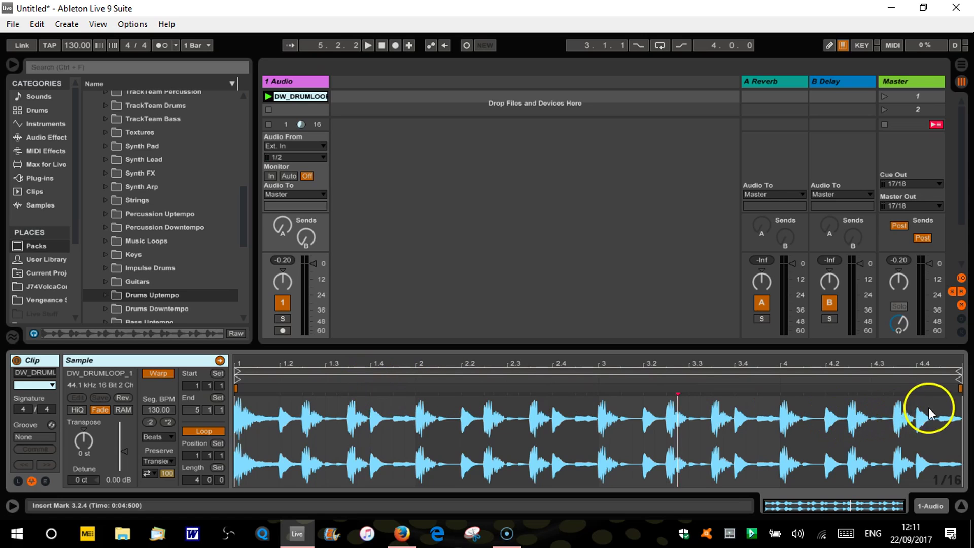
# Shorten the clip loop to end at the start of bar 2, play it and stop playback.
pyautogui.moveTo(956, 376); pyautogui.dragTo(411, 382)
pyautogui.press('space')
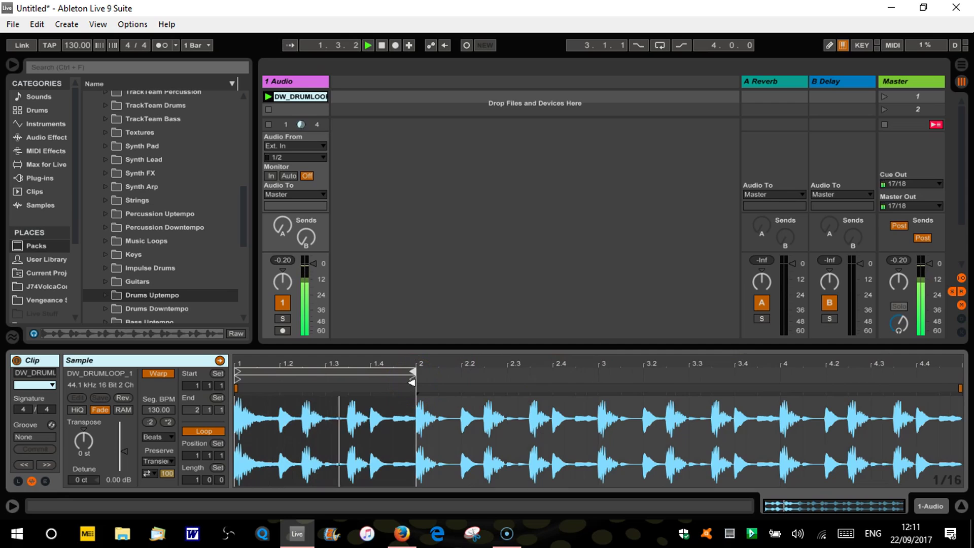
pyautogui.press('space')
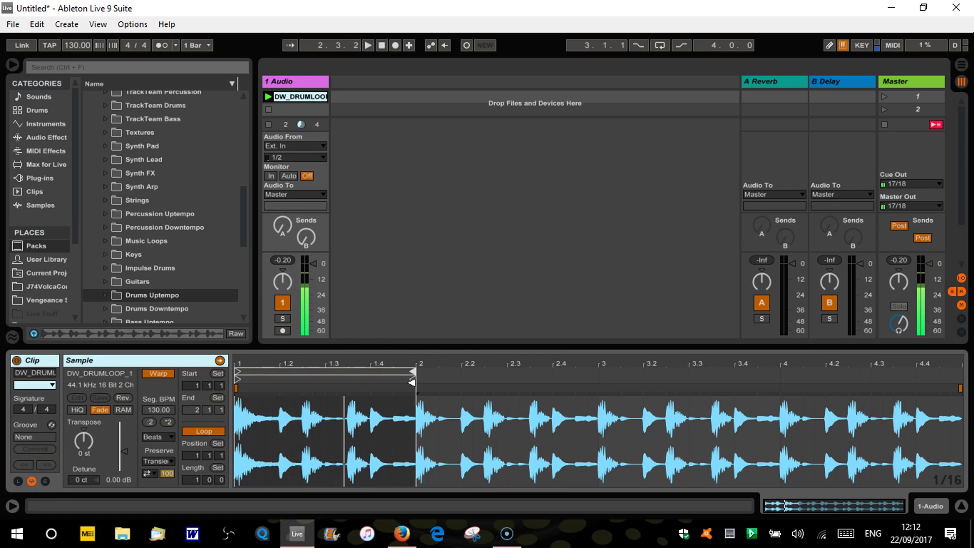
# Move the one-bar loop so it covers bar 2, from 2.1.1 to 3.1.1.
pyautogui.click(342, 372)
pyautogui.moveTo(342, 372); pyautogui.dragTo(526, 387)
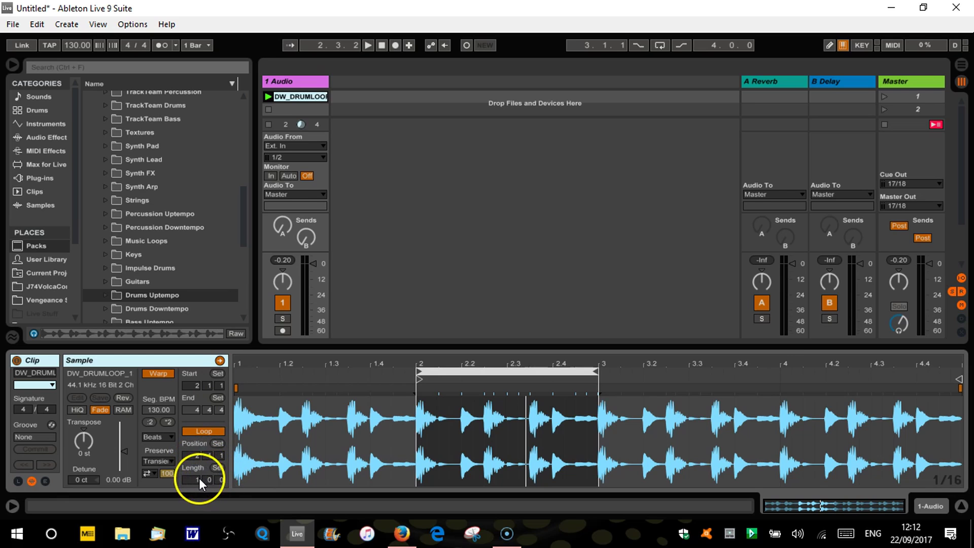
pyautogui.moveTo(199, 480); pyautogui.dragTo(199, 480)
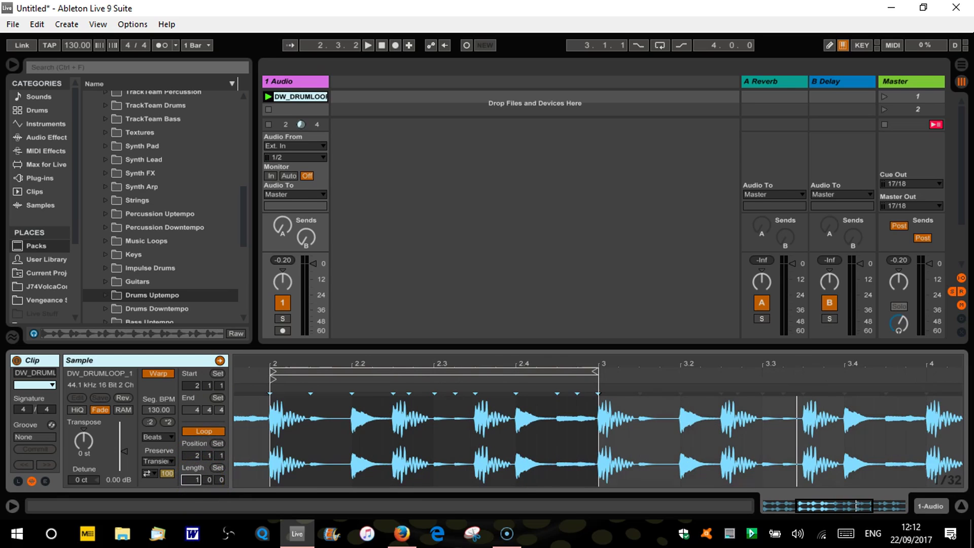
pyautogui.click(360, 372)
pyautogui.moveTo(360, 371)
pyautogui.mouseDown()
pyautogui.moveTo(653, 370)
pyautogui.moveTo(361, 374)
pyautogui.mouseUp()
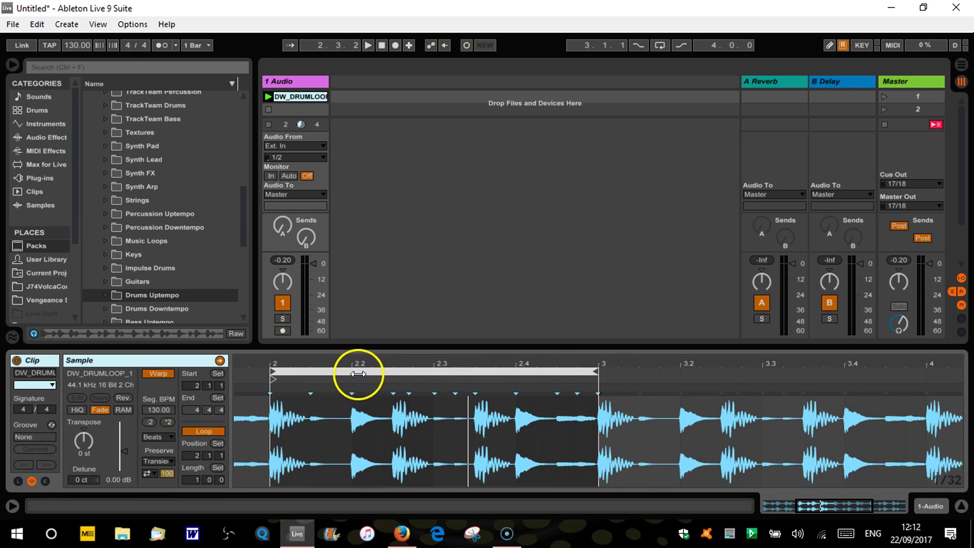
pyautogui.moveTo(721, 363); pyautogui.dragTo(721, 342)
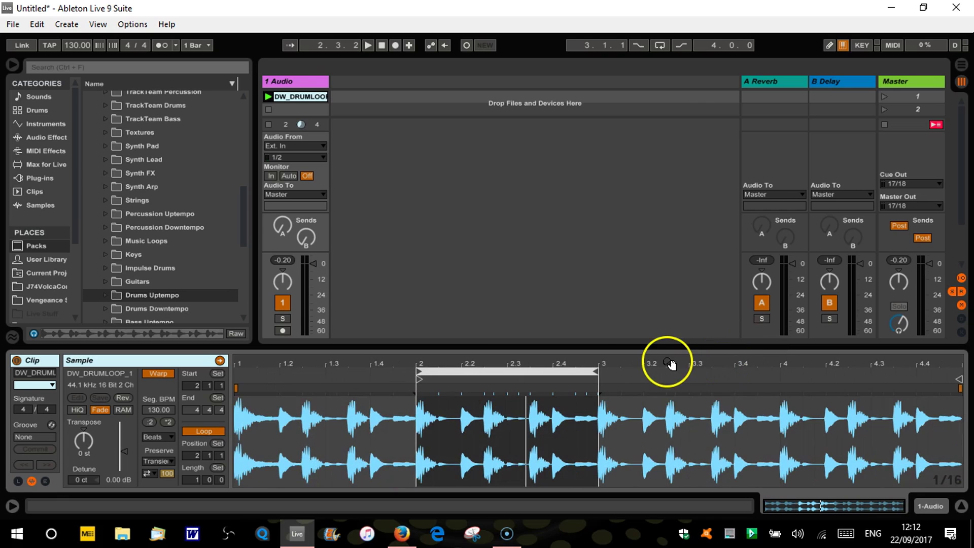
# Play the bar 2 loop twice, looking closely at its waveform between the playbacks.
pyautogui.press('space')
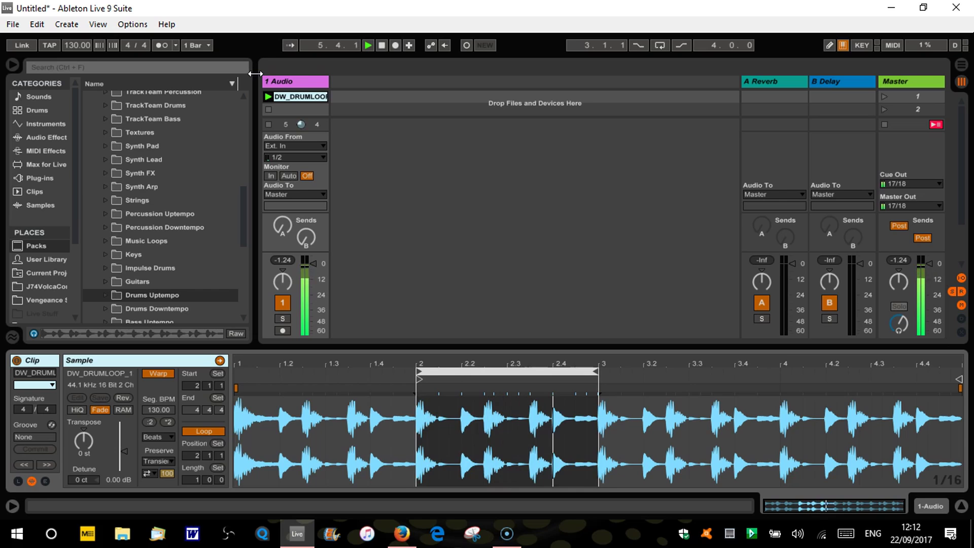
pyautogui.press('space')
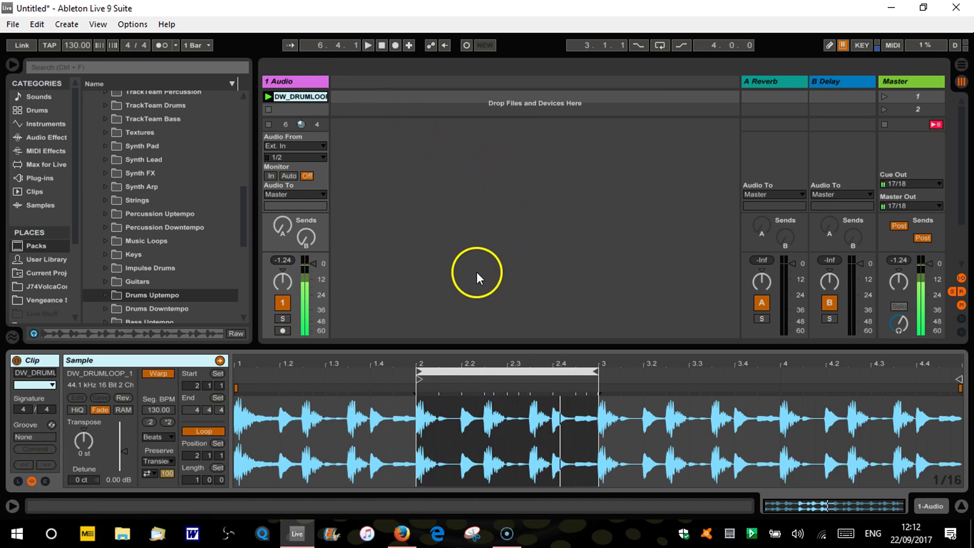
pyautogui.moveTo(534, 363); pyautogui.dragTo(573, 364)
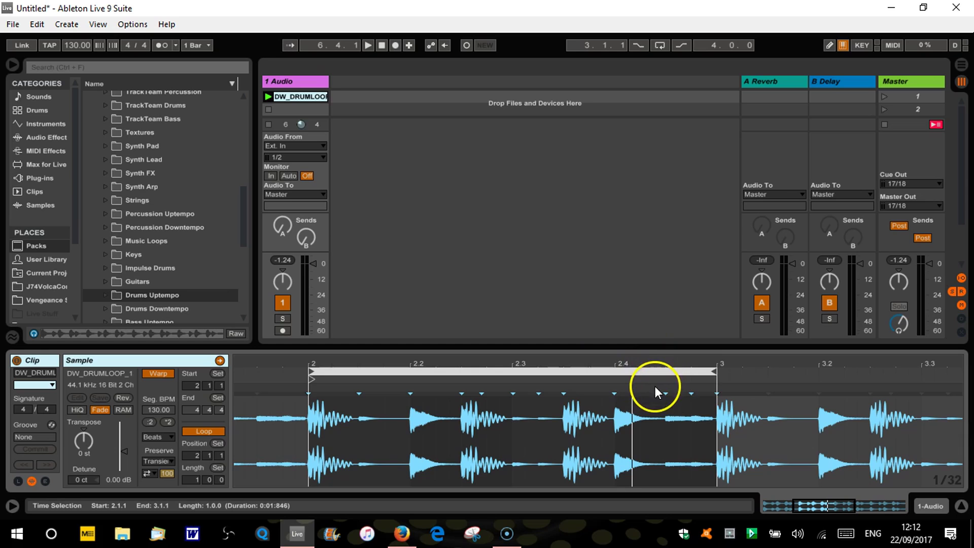
pyautogui.moveTo(654, 363); pyautogui.dragTo(701, 365)
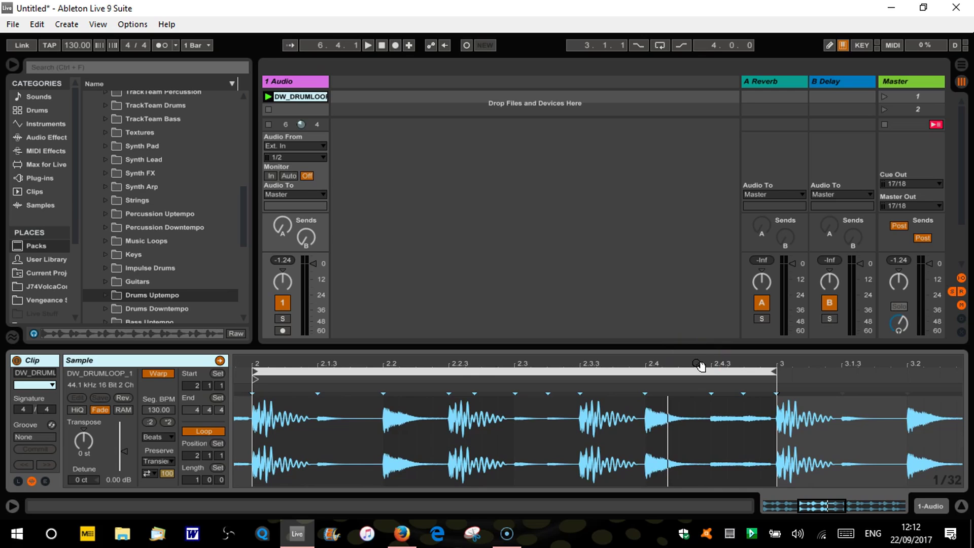
pyautogui.press('space')
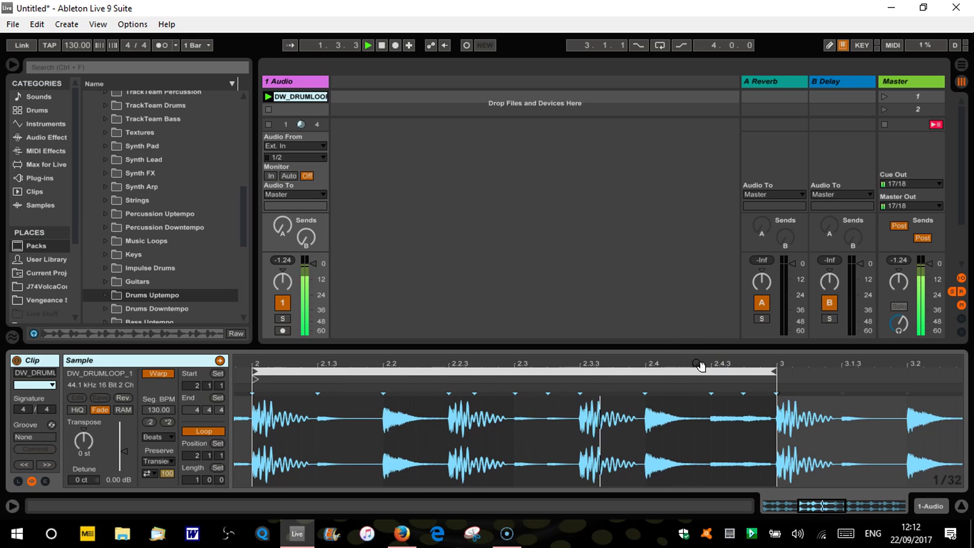
pyautogui.press('space')
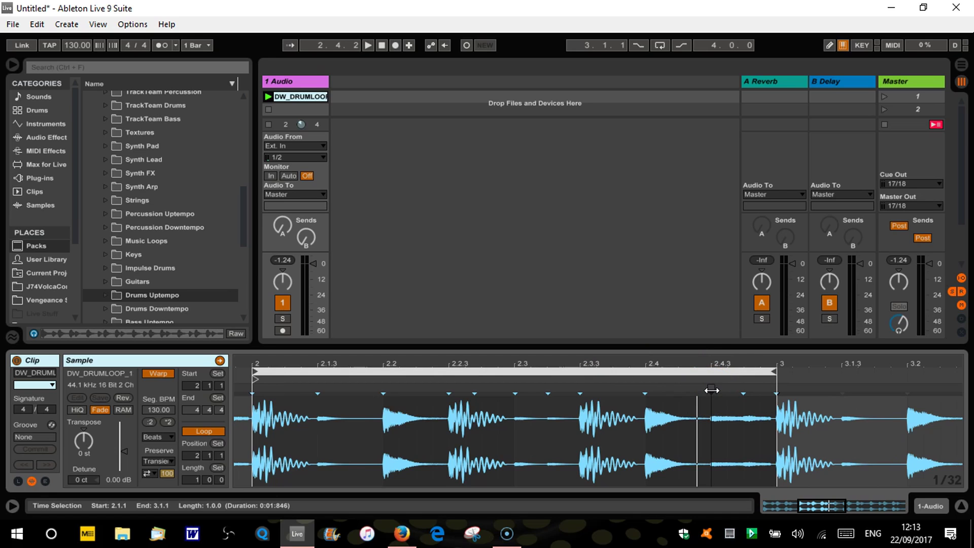
# Add a warp marker on the first beat of the loop at 2.1.1.
pyautogui.click(253, 391)
pyautogui.click(252, 390)
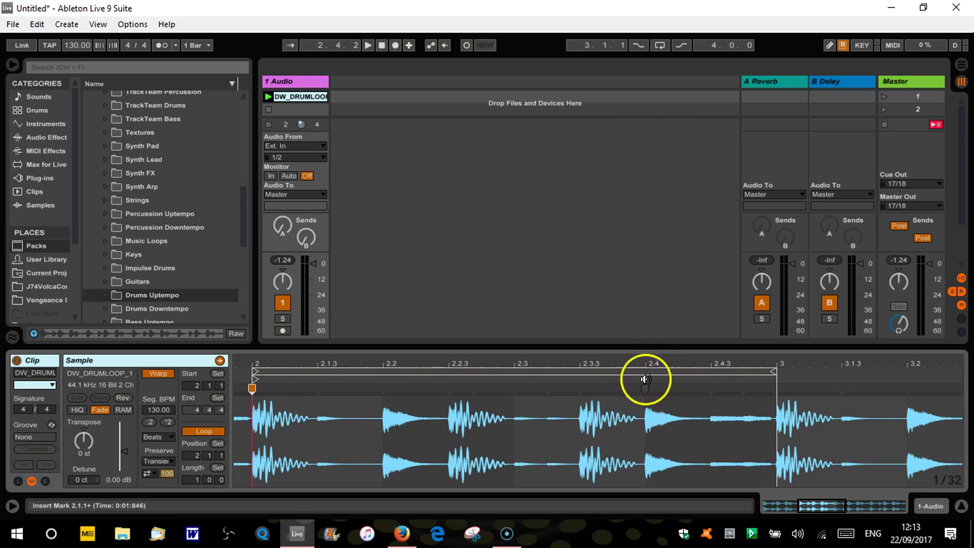
# Try pinning 2.3.2 and warping the hit at 2.4 to 2.4.3, listen to the loop, and undo the stretch.
pyautogui.doubleClick(580, 390)
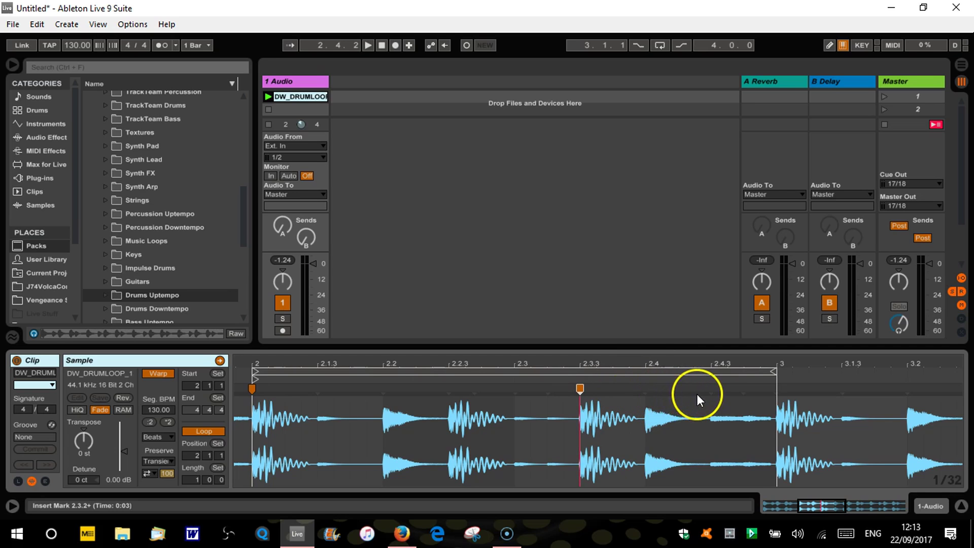
pyautogui.doubleClick(645, 390)
pyautogui.moveTo(646, 390); pyautogui.dragTo(711, 390)
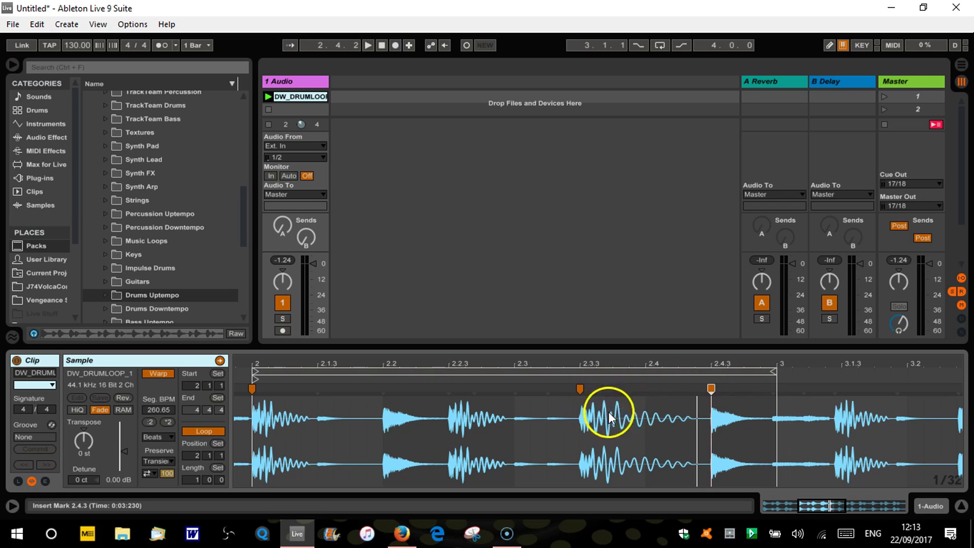
pyautogui.press('space')
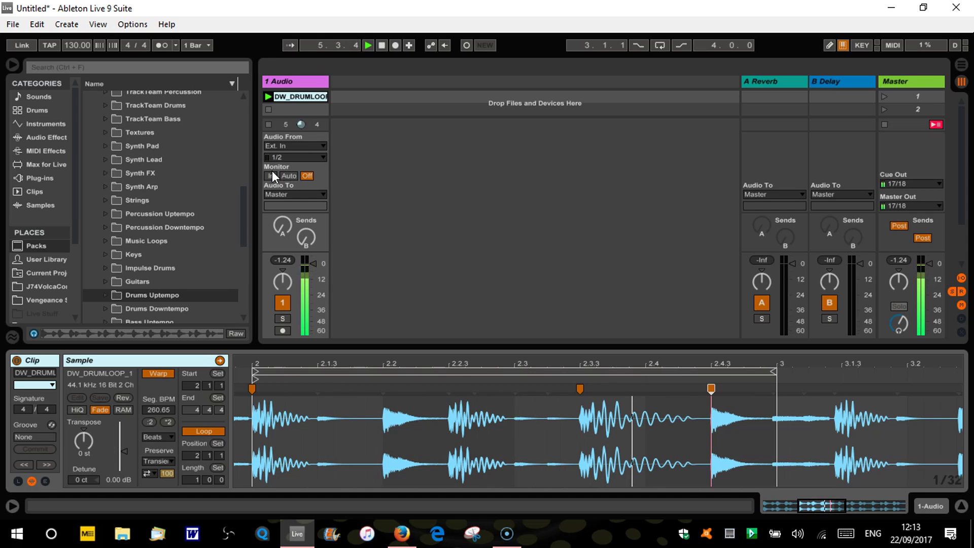
pyautogui.press('space')
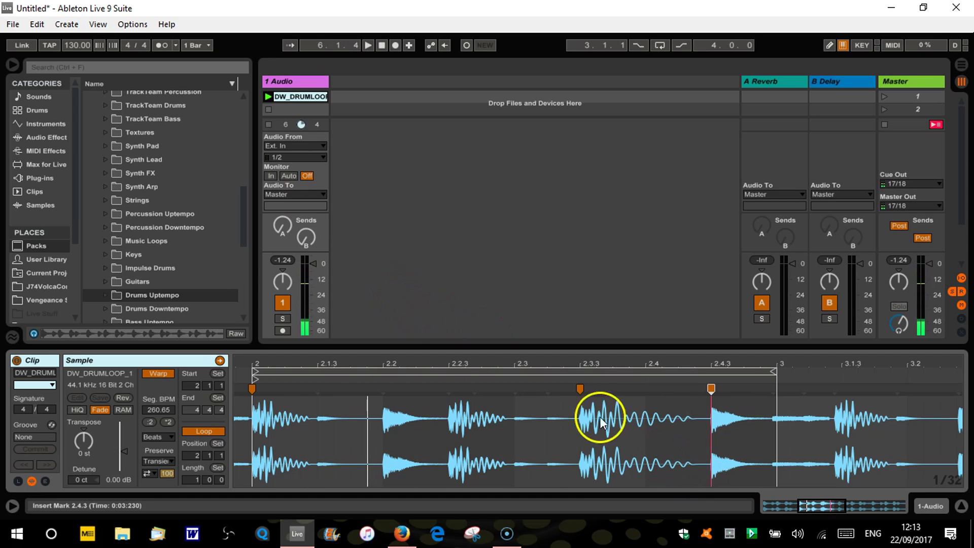
pyautogui.click(678, 418)
pyautogui.press('space')
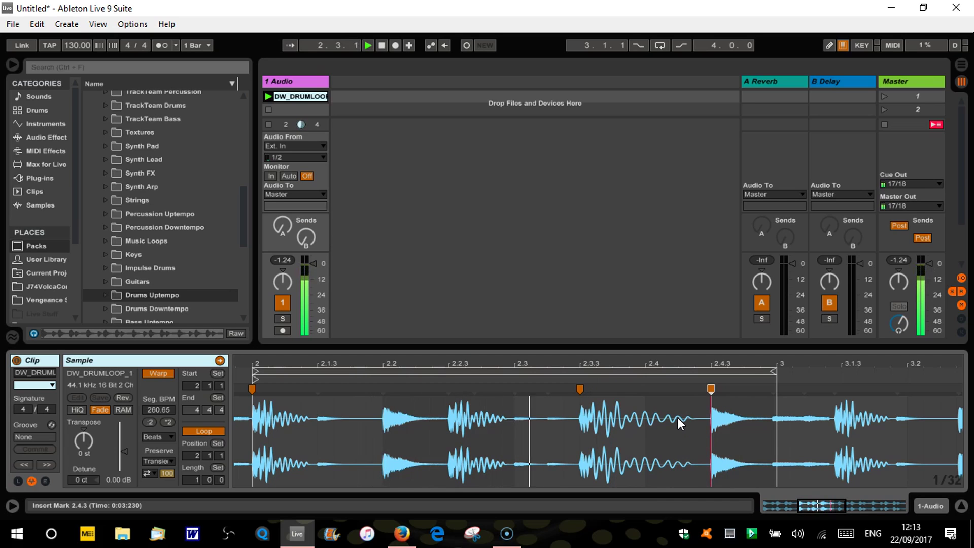
pyautogui.hotkey('ctrl', 'z')
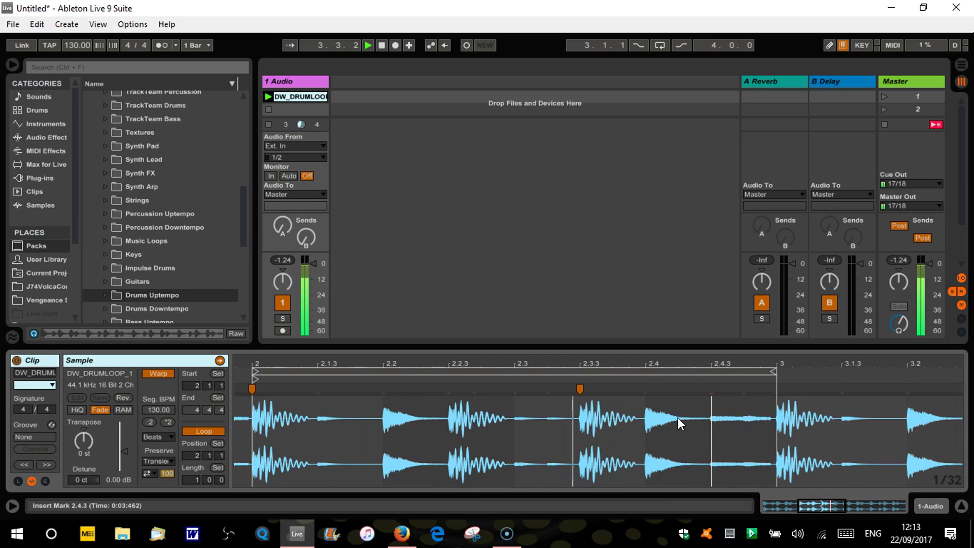
# Pin the audio at 2.3.4, warp the hit at 2.4 to 2.4.3, remove the 2.3.4 marker, and stop playback.
pyautogui.doubleClick(623, 389)
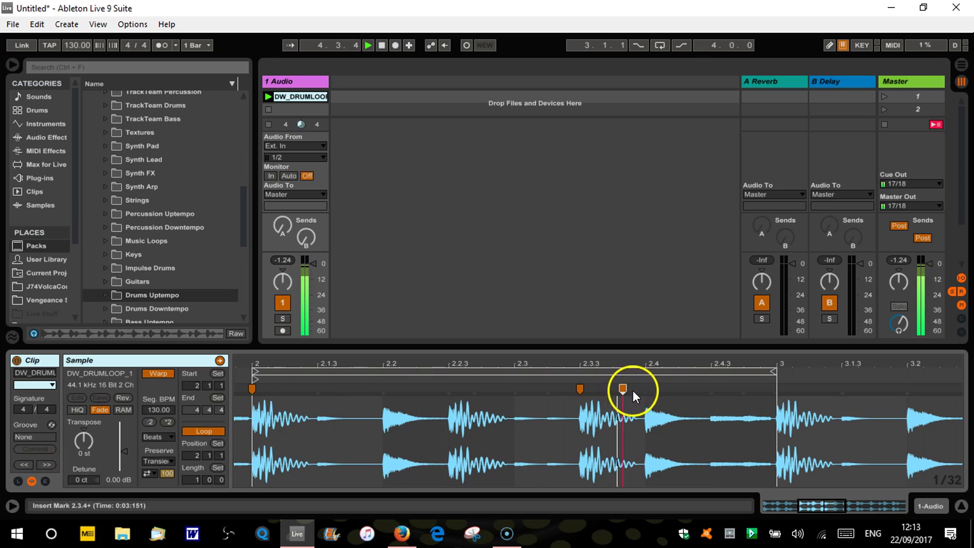
pyautogui.moveTo(642, 390); pyautogui.dragTo(707, 391)
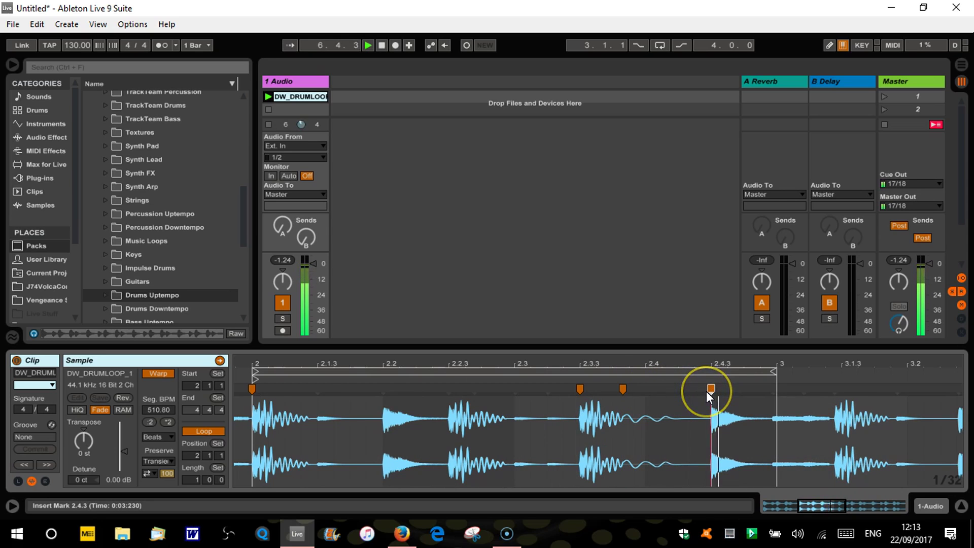
pyautogui.doubleClick(622, 390)
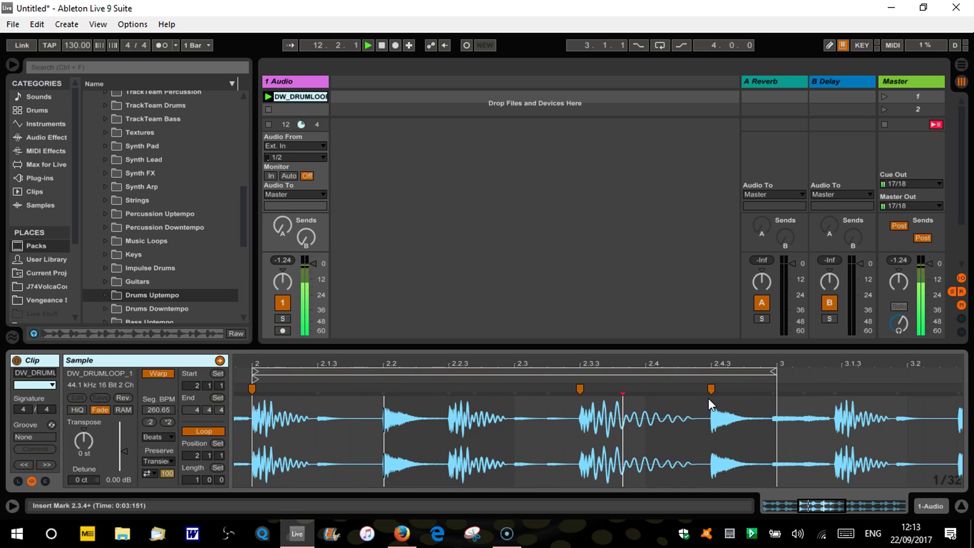
pyautogui.press('space')
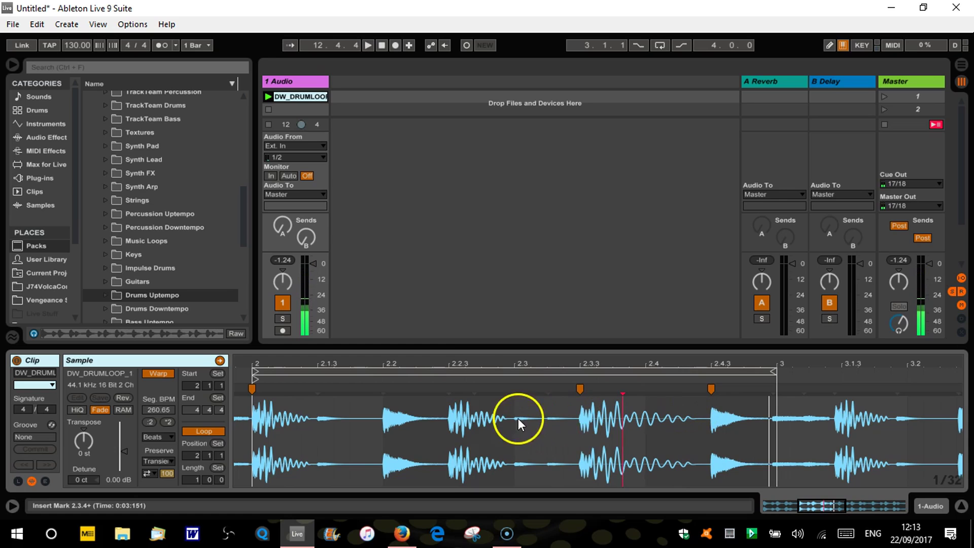
# Add a warp marker at 2.2, move the hit at 2.2.3 to 2.3.1, and play the loop.
pyautogui.doubleClick(383, 390)
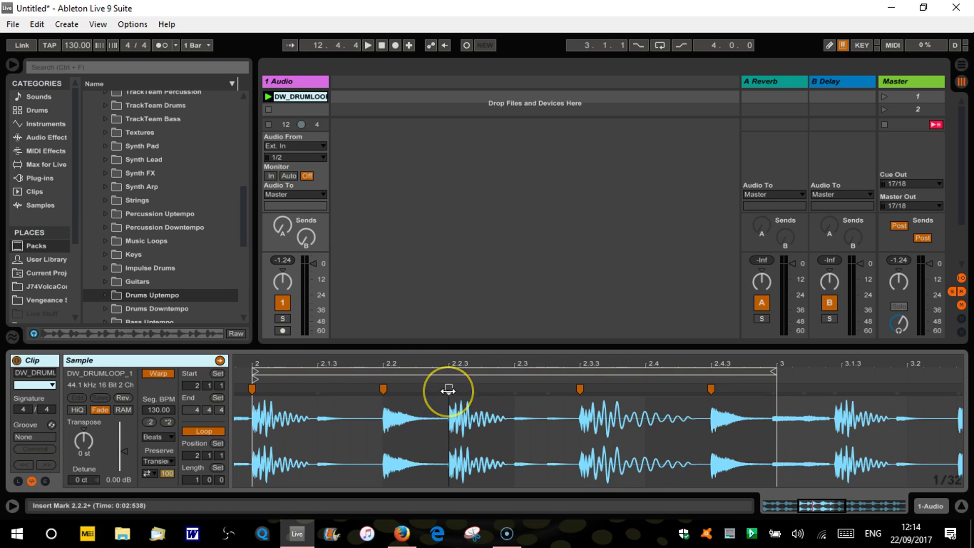
pyautogui.moveTo(447, 389); pyautogui.dragTo(514, 390)
pyautogui.press('space')
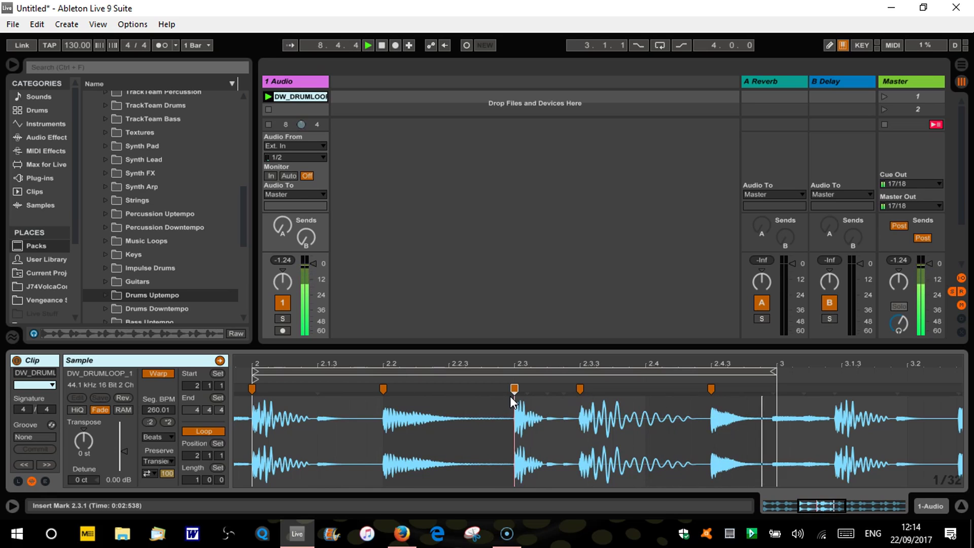
# Undo the warp edits back to the single added marker at 2.1.1, and stop playback.
pyautogui.hotkey('ctrl', 'z')
pyautogui.hotkey('ctrl', 'z')
pyautogui.hotkey('ctrl', 'z')
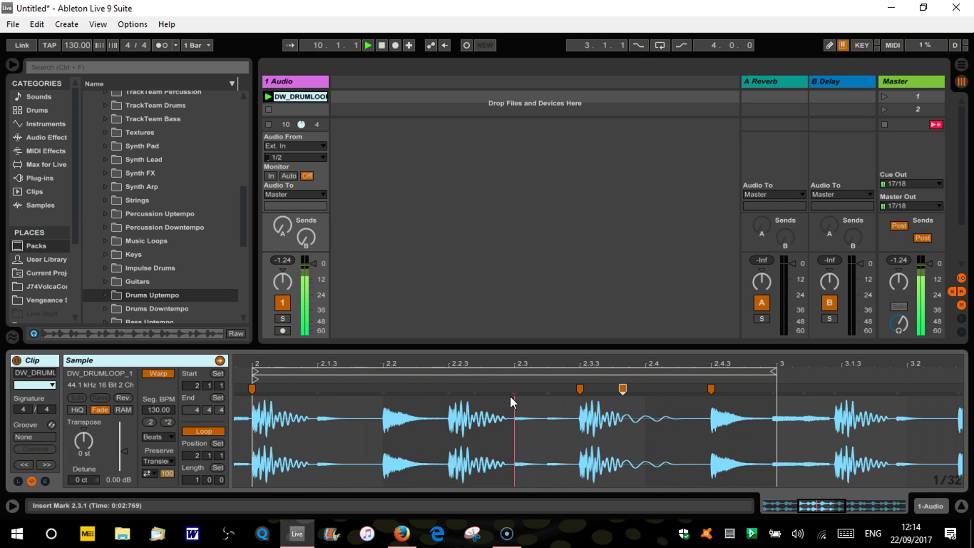
pyautogui.hotkey('ctrl', 'z')
pyautogui.hotkey('ctrl', 'z')
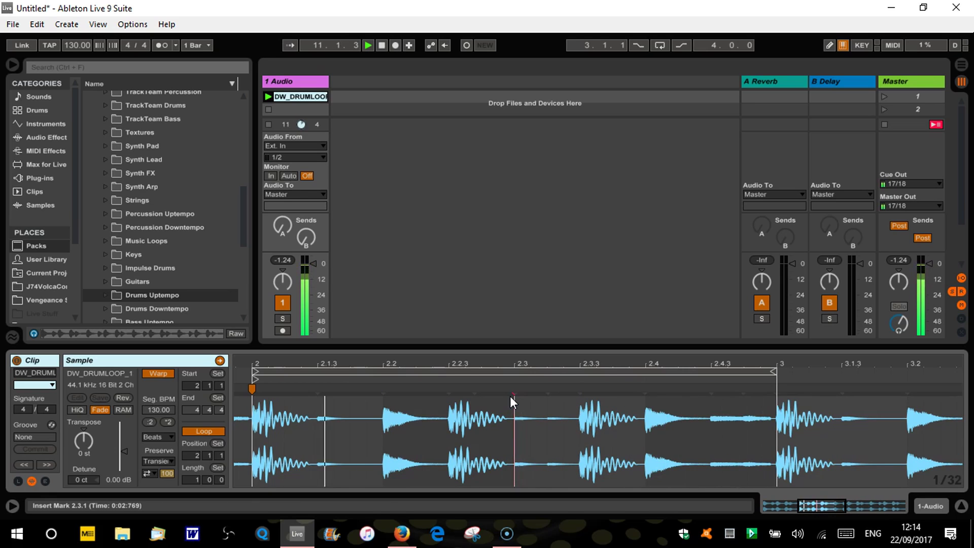
pyautogui.moveTo(522, 370); pyautogui.dragTo(520, 363)
pyautogui.press('space')
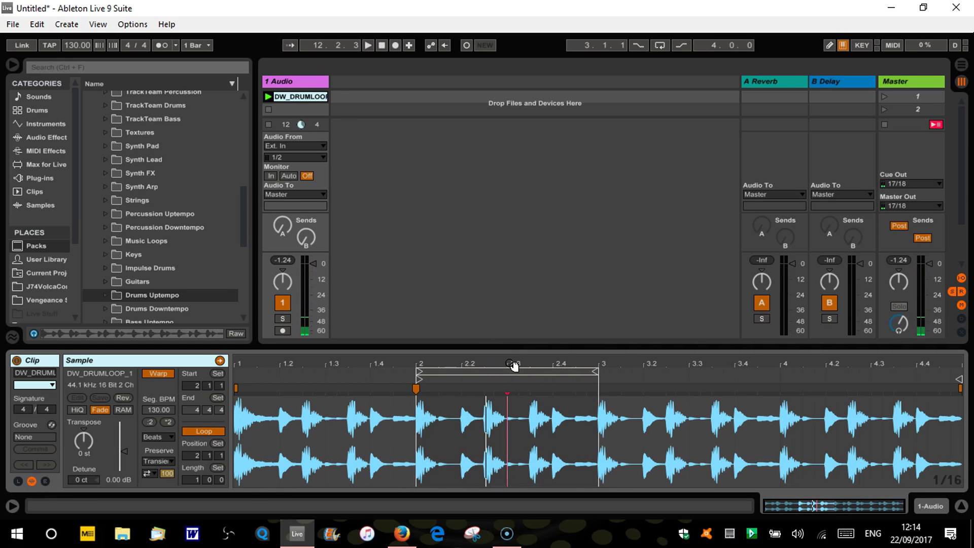